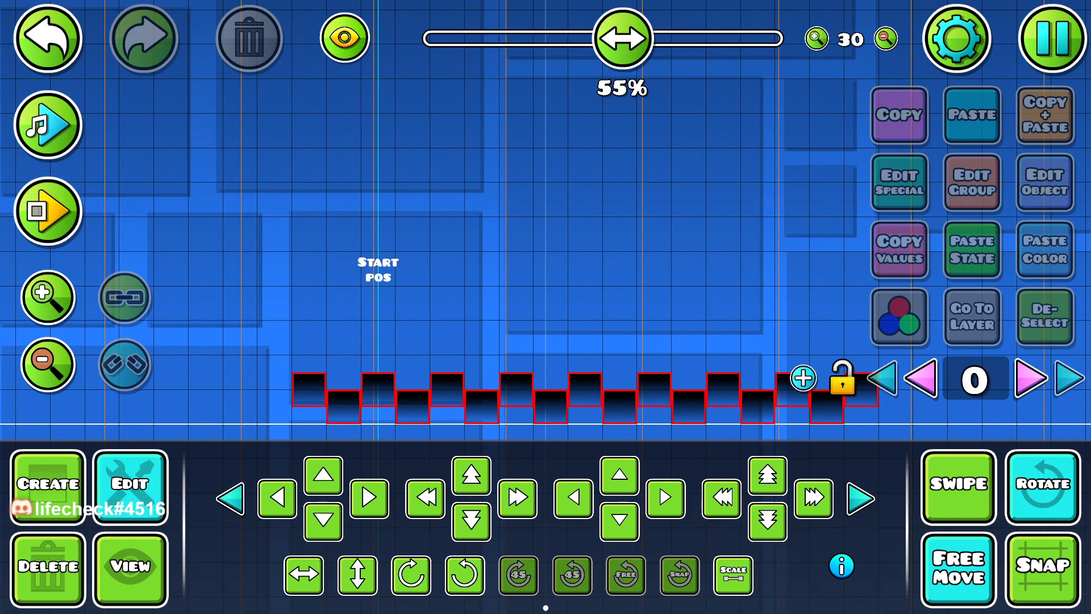
# Place a single block below the existing row of blocks and add it to group 1
pyautogui.moveTo(523, 248); pyautogui.dragTo(695, 232)
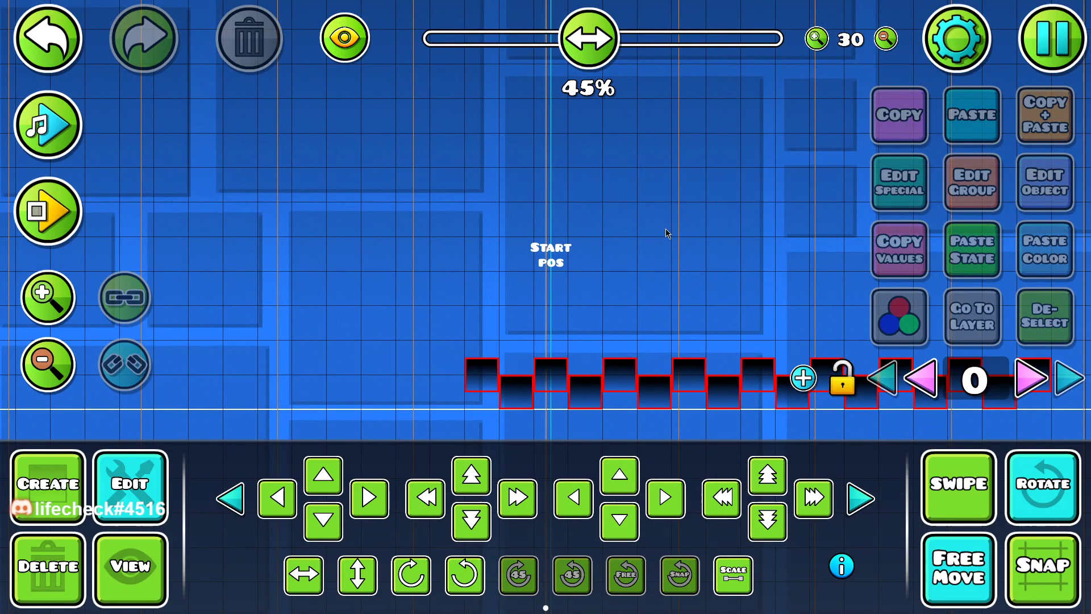
pyautogui.moveTo(673, 233); pyautogui.dragTo(463, 255)
pyautogui.moveTo(507, 300); pyautogui.dragTo(596, 170)
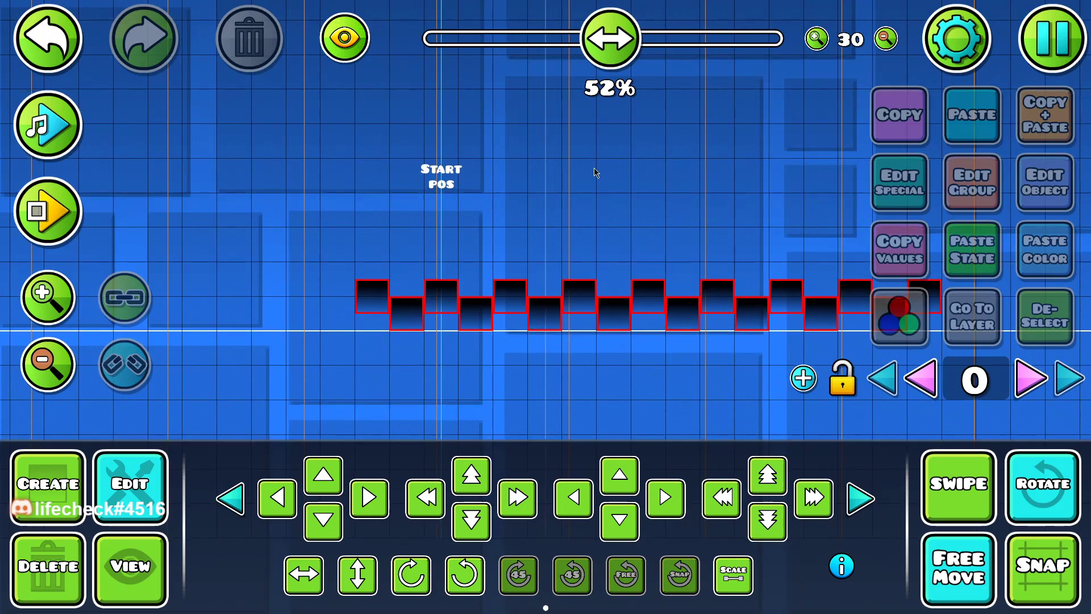
pyautogui.click(57, 480)
pyautogui.moveTo(421, 346); pyautogui.dragTo(457, 235)
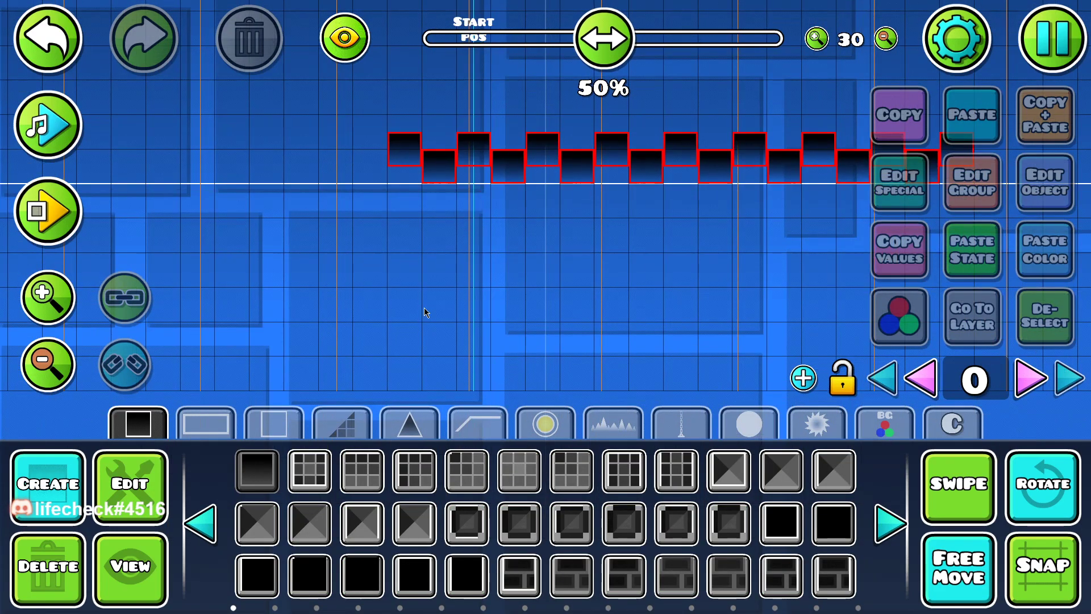
pyautogui.click(415, 307)
pyautogui.click(972, 182)
pyautogui.click(233, 223)
pyautogui.click(784, 225)
pyautogui.click(545, 560)
# Place a Move trigger above the single block and set its target group ID to 1
pyautogui.click(375, 483)
pyautogui.click(392, 239)
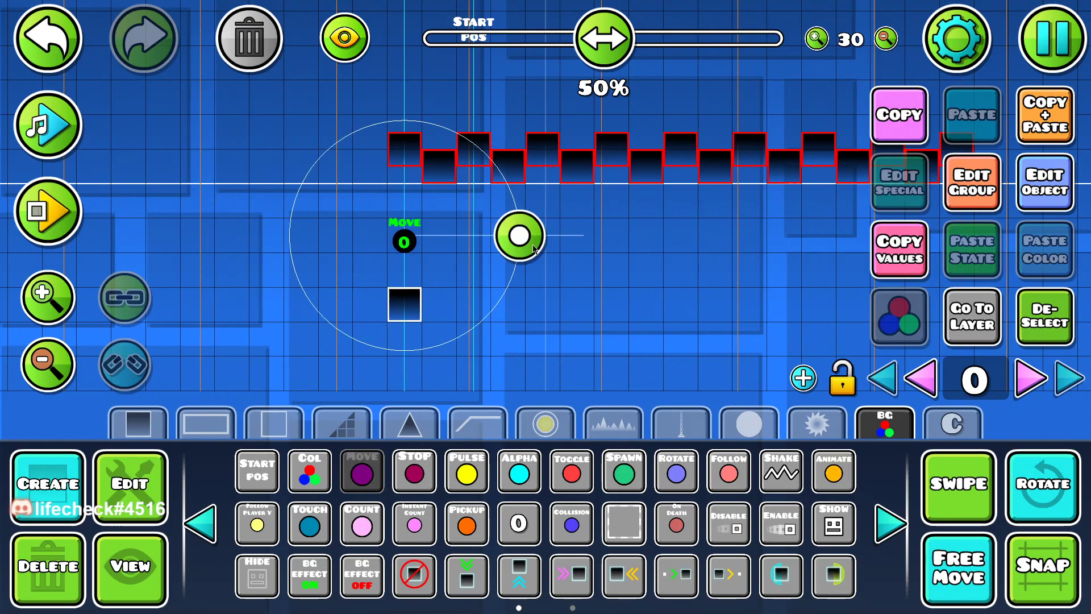
pyautogui.click(1032, 186)
pyautogui.click(851, 468)
pyautogui.write('1')
# Lock the Move trigger to player X and set its move time to 999
pyautogui.click(229, 239)
pyautogui.click(625, 409)
pyautogui.press('BackSpace')
pyautogui.press('BackSpace')
pyautogui.press('BackSpace')
pyautogui.press('BackSpace')
pyautogui.write('999')
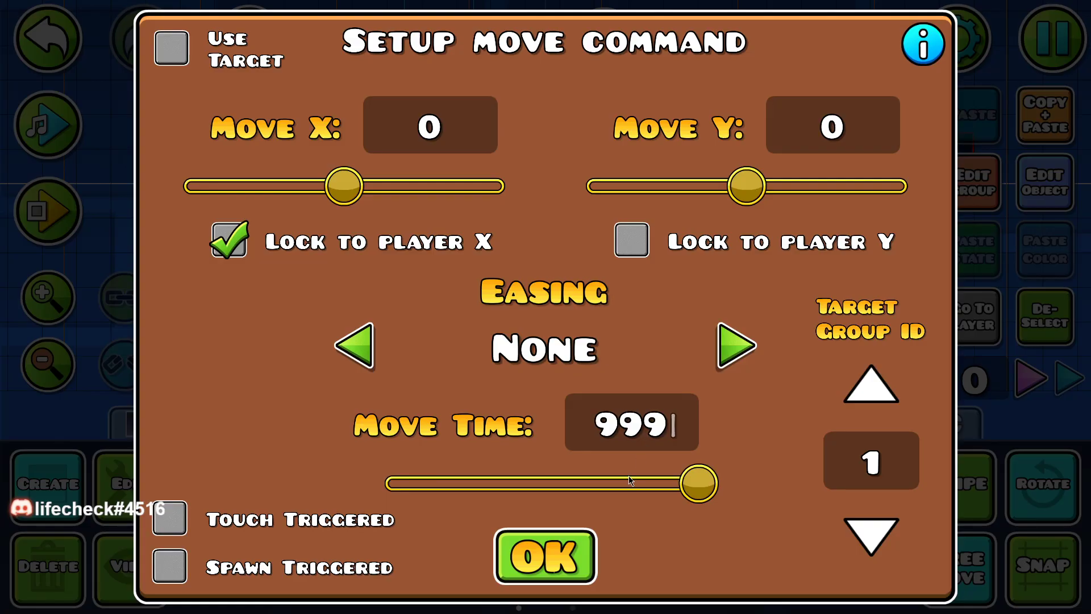
pyautogui.press('Escape')
# Move the start position three grid units left, placing it just ahead of the Move trigger
pyautogui.scroll(2, 453, 227)
pyautogui.click(460, 70)
pyautogui.press('a')
pyautogui.press('a')
pyautogui.press('a')
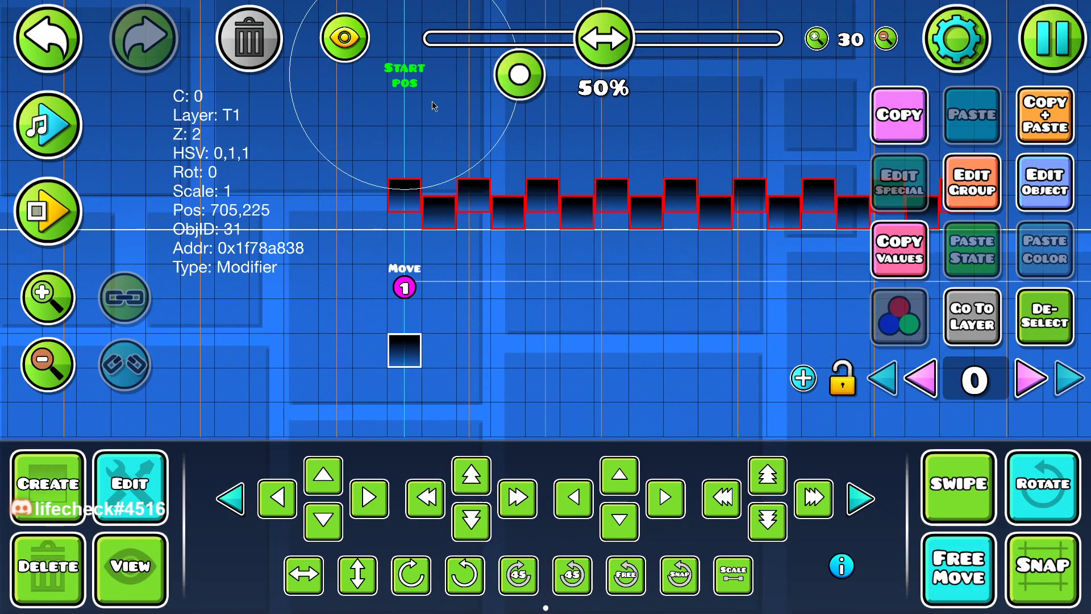
# Playtest the level briefly inside the editor
pyautogui.click(44, 212)
pyautogui.click(39, 210)
pyautogui.click(140, 214)
pyautogui.scroll(-3, 214, 264)
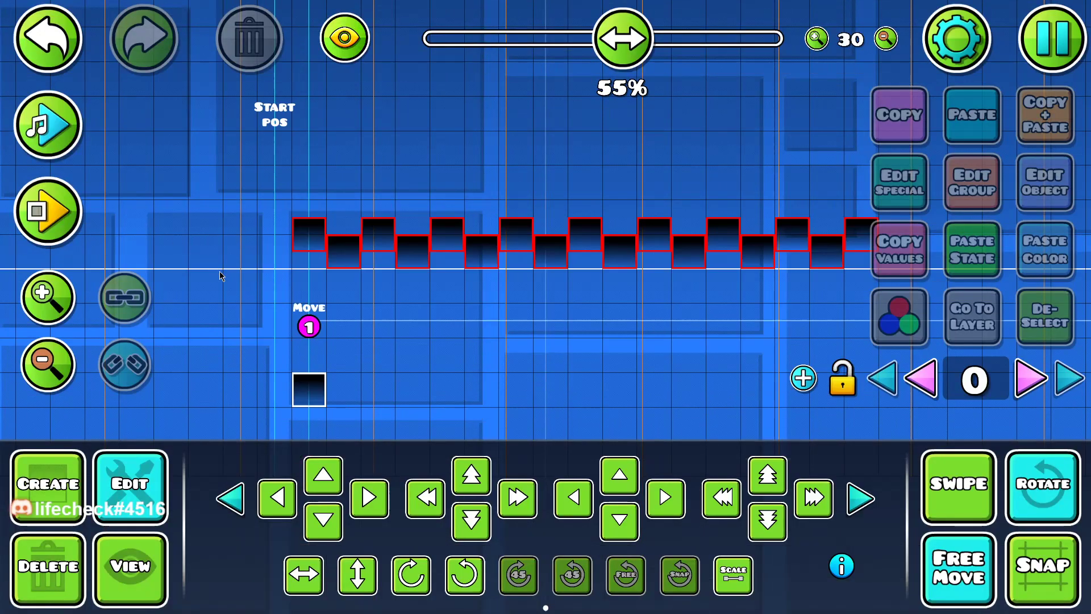
# Select the whole row of staggered blocks and shift it five grid units left
pyautogui.click(318, 245)
pyautogui.moveTo(263, 275); pyautogui.dragTo(948, 180)
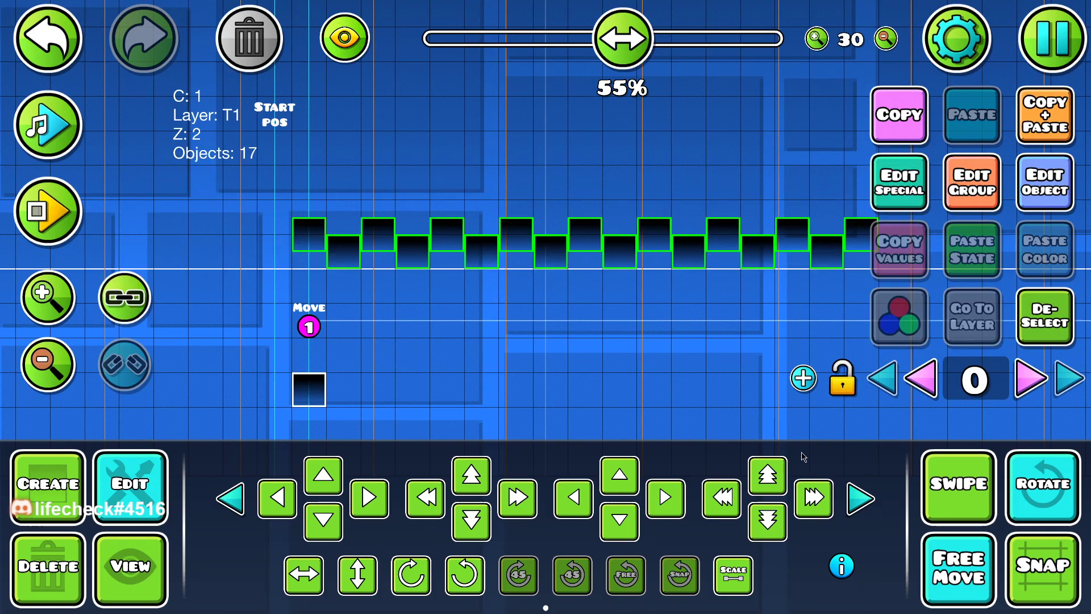
pyautogui.click(725, 506)
# Add the selected row of blocks to group 2
pyautogui.moveTo(585, 361); pyautogui.dragTo(689, 383)
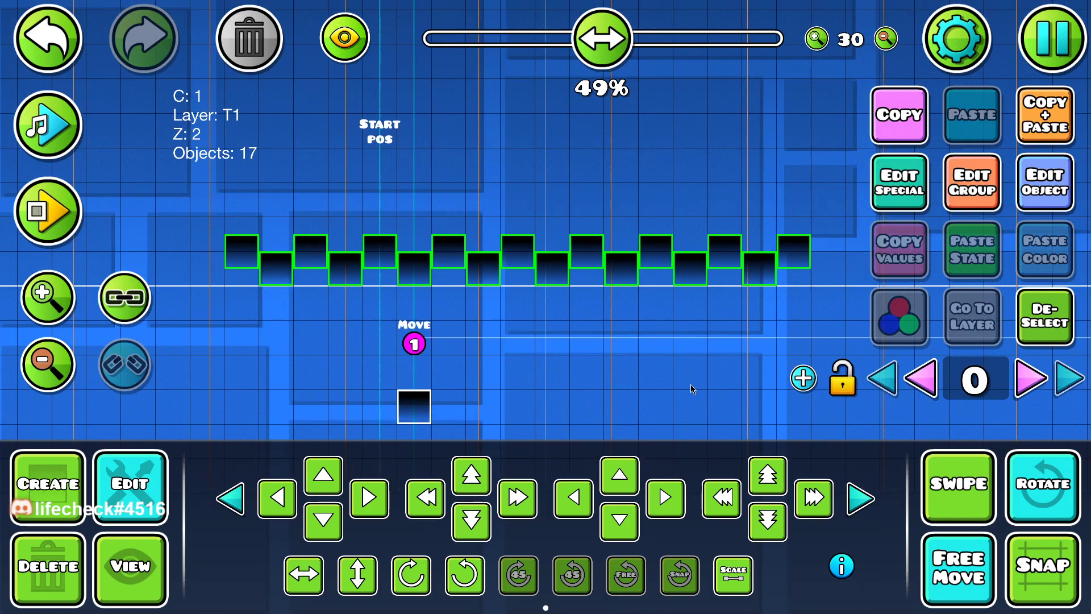
pyautogui.click(958, 182)
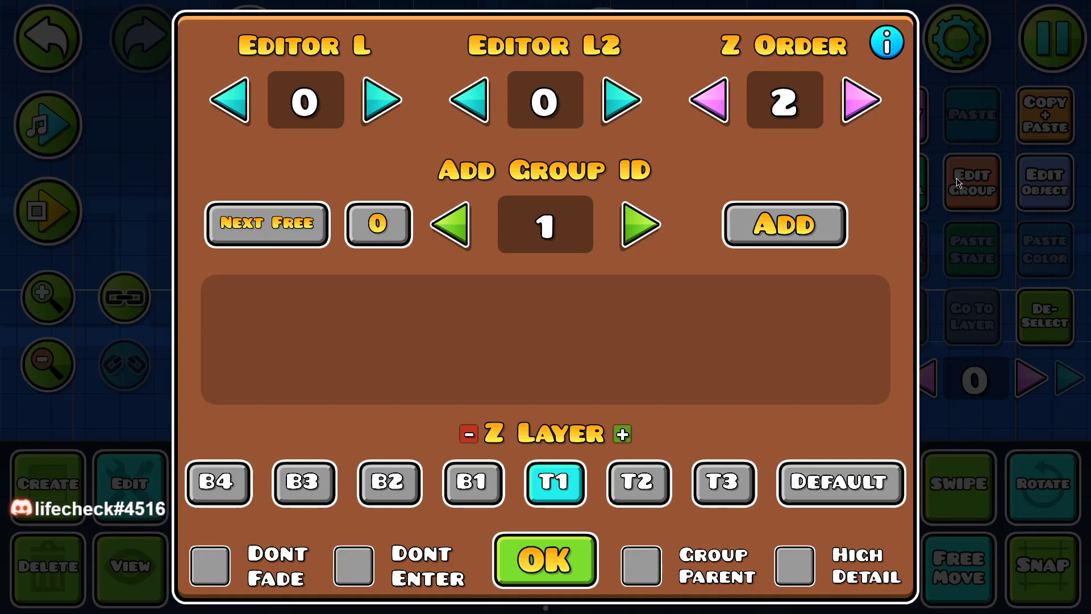
pyautogui.click(641, 225)
pyautogui.click(784, 225)
pyautogui.click(584, 564)
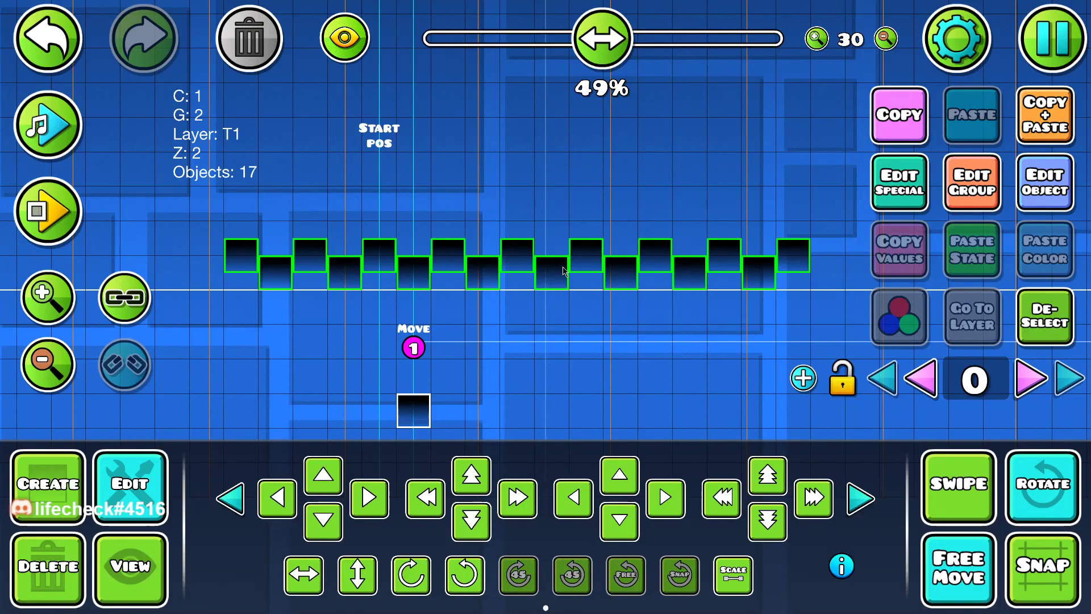
# Save and play the level to test it, and return to the editor
pyautogui.press('Escape')
pyautogui.click(586, 237)
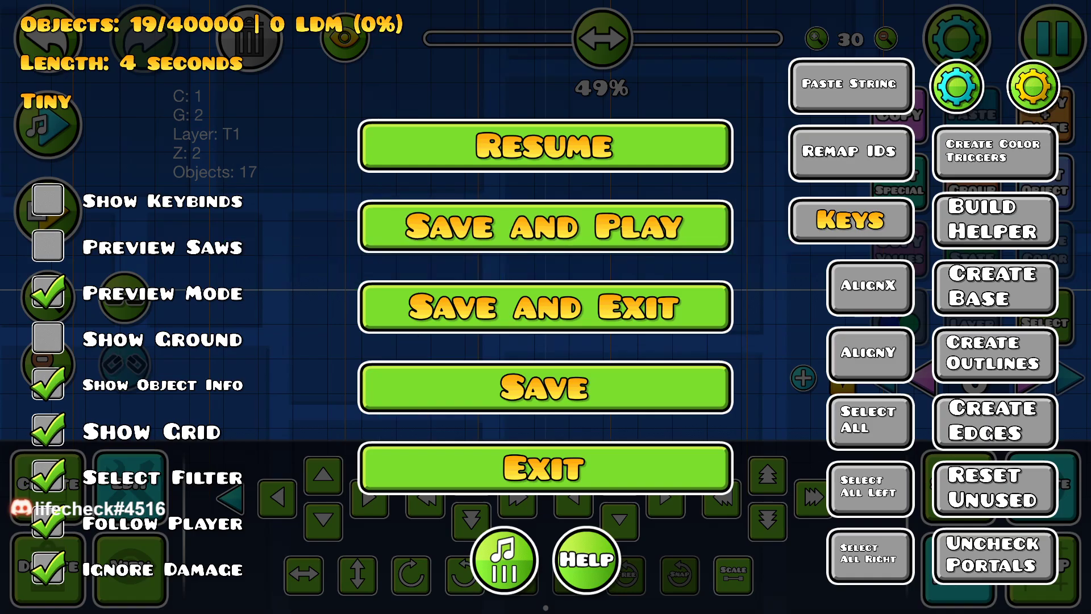
pyautogui.press('Escape')
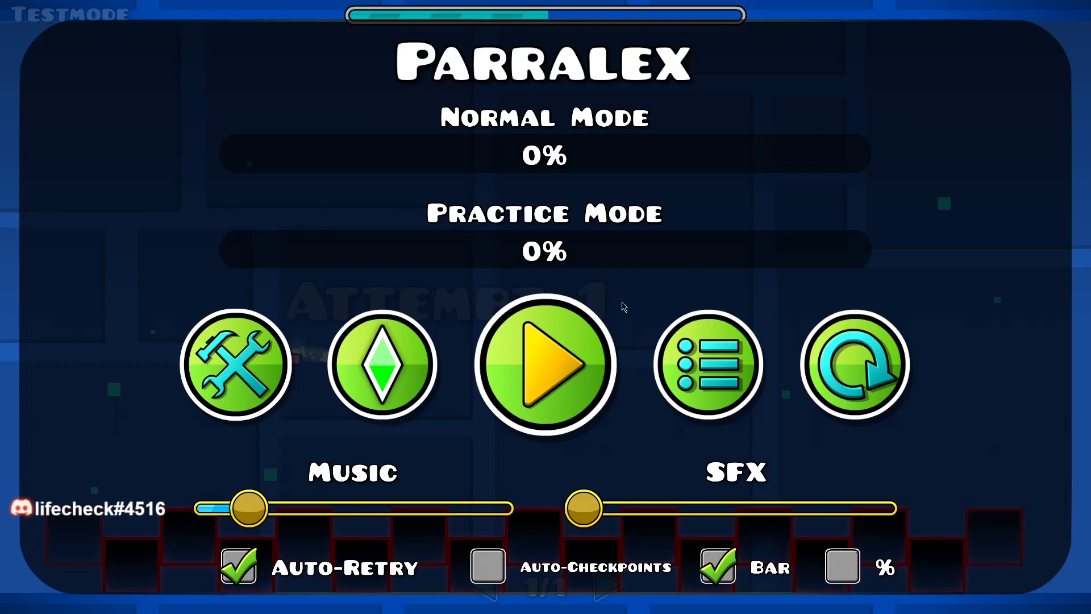
pyautogui.click(236, 359)
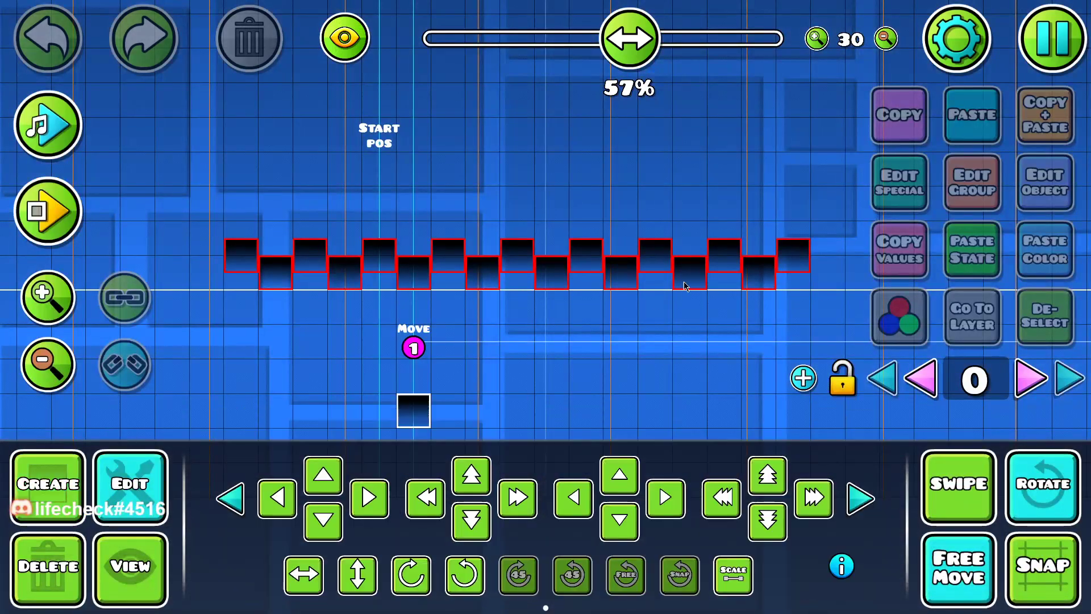
# Extend the row by duplicating its last four blocks and shifting the copy four grid units right
pyautogui.click(730, 262)
pyautogui.click(697, 284)
pyautogui.moveTo(697, 284); pyautogui.dragTo(830, 243)
pyautogui.hotkey('ctrl', 'd')
pyautogui.press('d')
pyautogui.press('d')
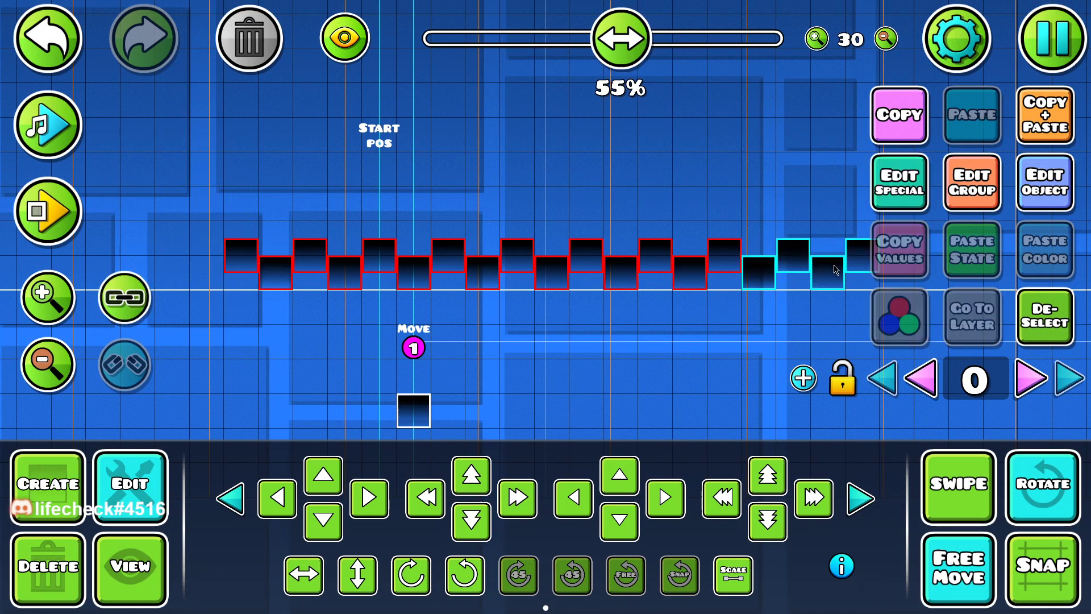
pyautogui.press('d')
pyautogui.press('d')
# Assign the entire row of blocks to editor layer 1 and switch to that layer
pyautogui.click(247, 267)
pyautogui.moveTo(235, 280); pyautogui.dragTo(969, 258)
pyautogui.click(968, 185)
pyautogui.click(399, 102)
pyautogui.click(540, 565)
pyautogui.press('Right')
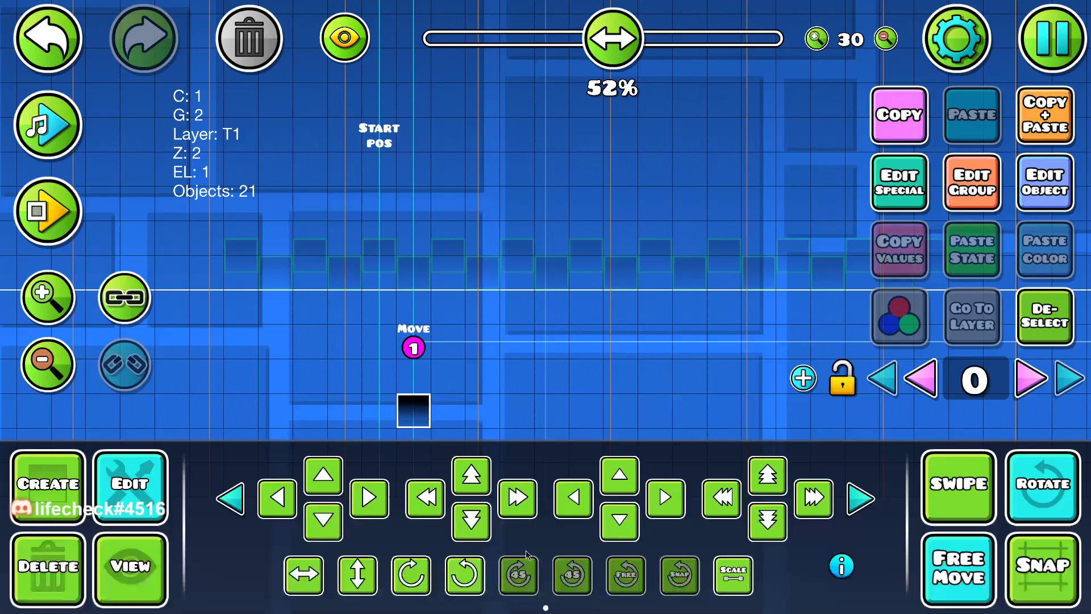
# Place a collision block below the row and nudge it one grid unit left
pyautogui.moveTo(621, 332); pyautogui.dragTo(572, 295)
pyautogui.press('1')
pyautogui.click(624, 523)
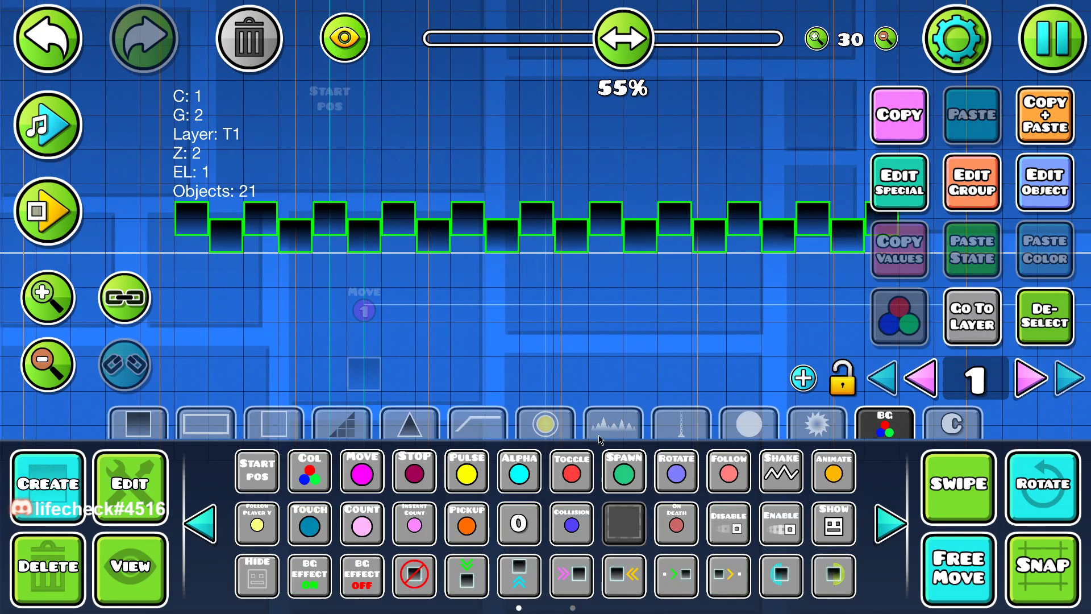
pyautogui.click(537, 341)
pyautogui.press('a')
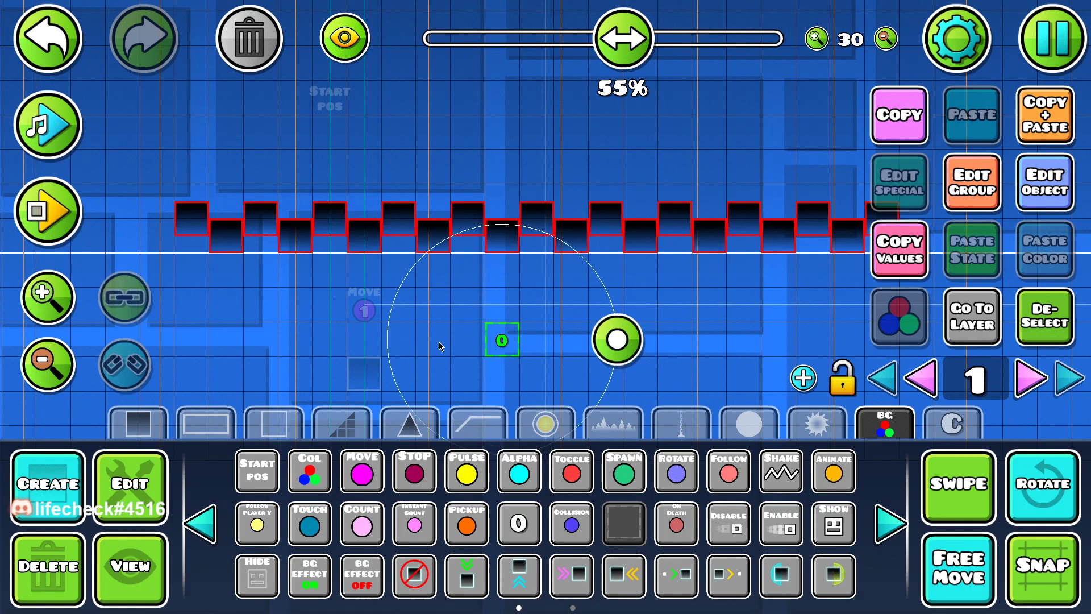
# Try to extend the row by duplicating it with the collision block and shifting the copy 21 grid units right
pyautogui.click(46, 369)
pyautogui.click(46, 369)
pyautogui.press('2')
pyautogui.moveTo(264, 289); pyautogui.dragTo(773, 179)
pyautogui.moveTo(740, 185); pyautogui.dragTo(614, 173)
pyautogui.hotkey('ctrl', 'd')
pyautogui.click(823, 500)
pyautogui.click(823, 500)
pyautogui.click(823, 500)
pyautogui.click(824, 500)
pyautogui.click(824, 500)
pyautogui.press('a')
pyautogui.press('a')
pyautogui.press('a')
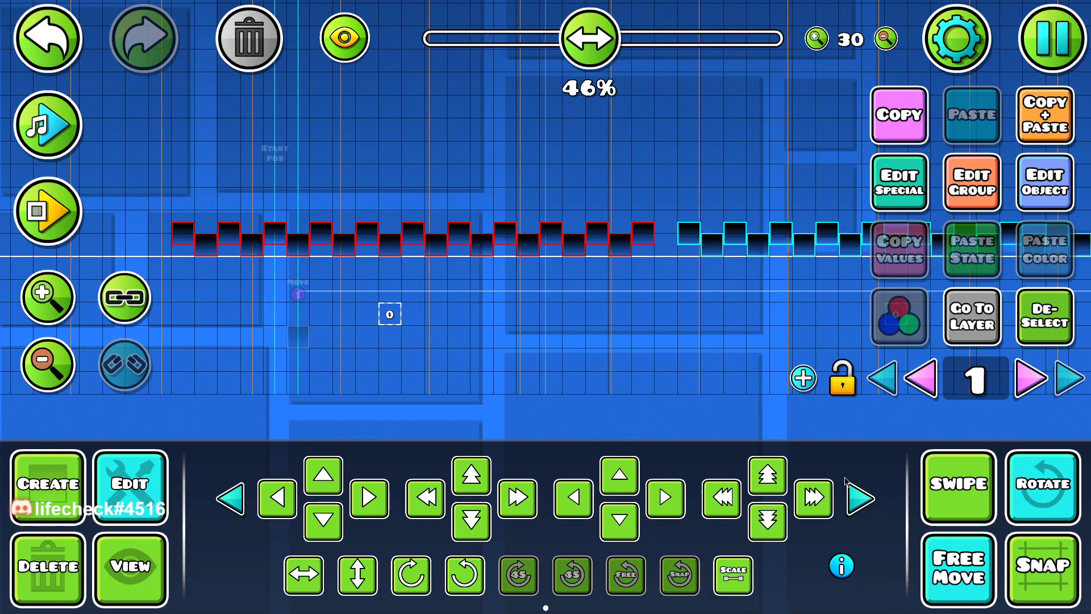
pyautogui.press('a')
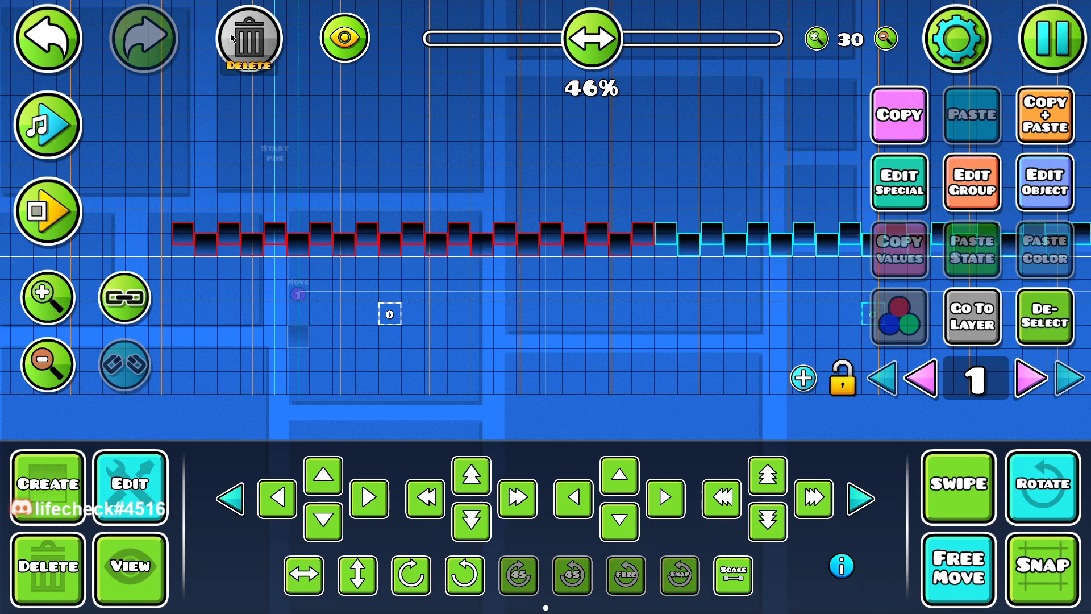
pyautogui.click(247, 38)
# Duplicate the row with its collision block and shift the copy 20 grid units right
pyautogui.hotkey('ctrl', 'd')
pyautogui.click(814, 497)
pyautogui.click(813, 497)
pyautogui.click(813, 497)
pyautogui.click(813, 498)
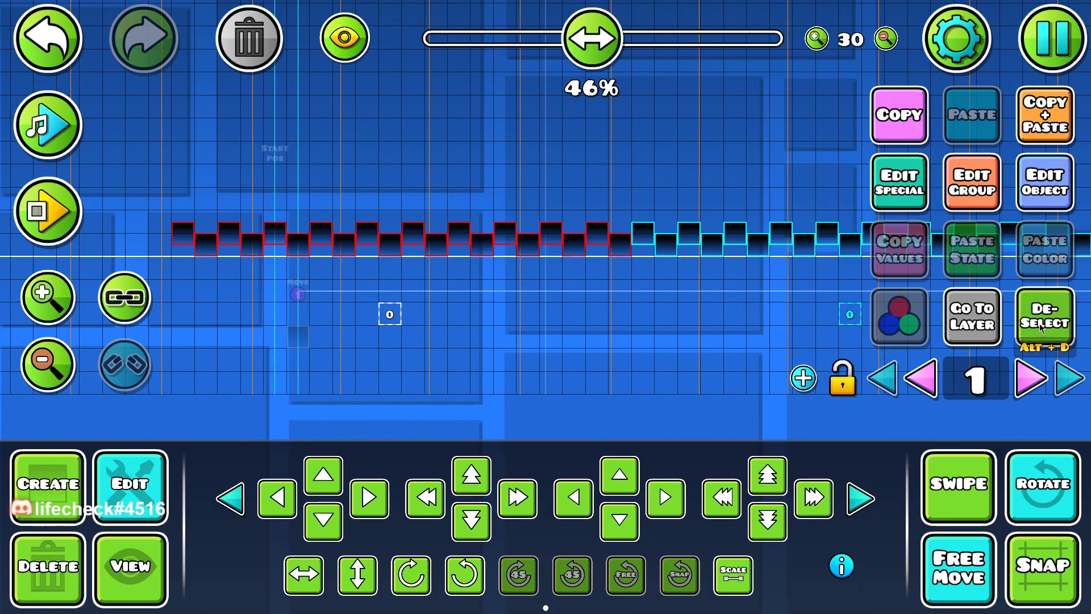
# Make the copied collision block a dynamic block and set its block ID to 1
pyautogui.click(857, 313)
pyautogui.click(1019, 199)
pyautogui.click(301, 489)
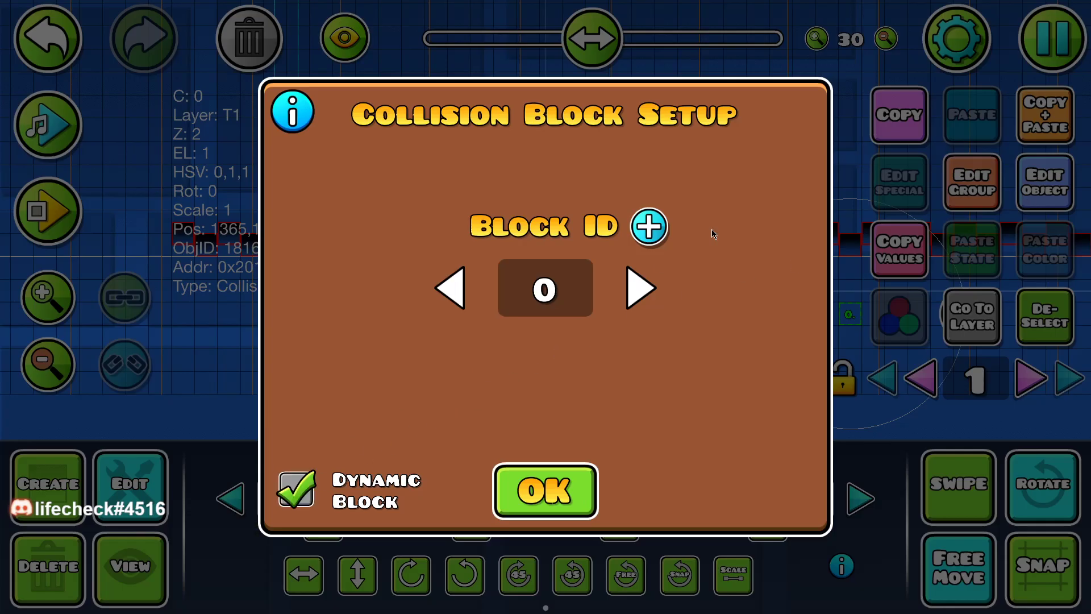
pyautogui.click(647, 228)
pyautogui.click(569, 469)
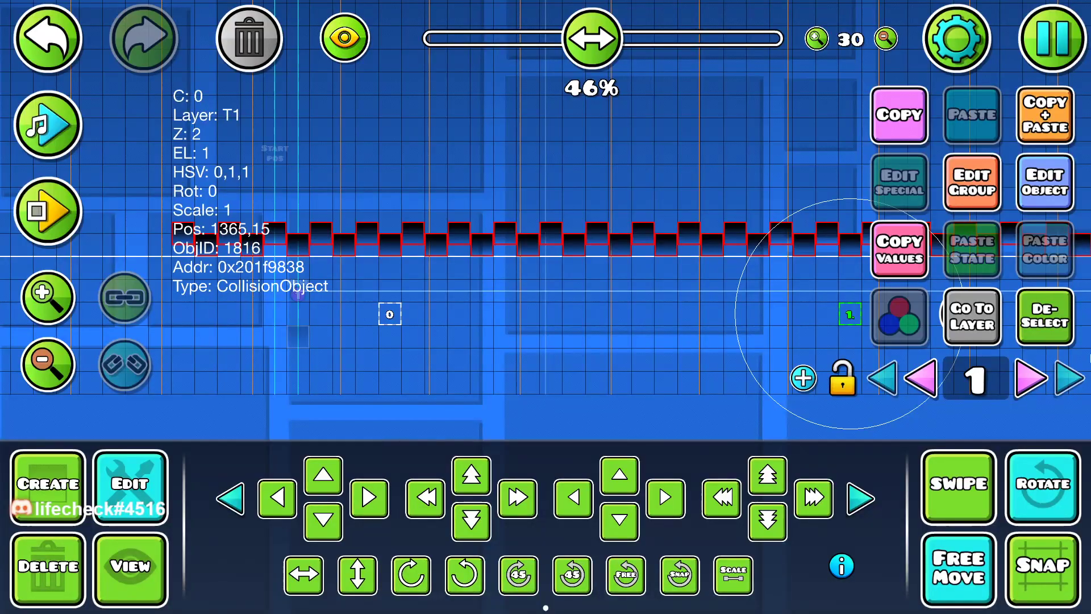
# Select the whole extended row of blocks and add it to group 3
pyautogui.click(1060, 325)
pyautogui.moveTo(193, 192); pyautogui.dragTo(747, 256)
pyautogui.moveTo(159, 212); pyautogui.dragTo(1082, 263)
pyautogui.hscroll(4, 795, 256)
pyautogui.moveTo(653, 279); pyautogui.dragTo(746, 331)
pyautogui.click(952, 208)
pyautogui.click(640, 224)
pyautogui.click(785, 224)
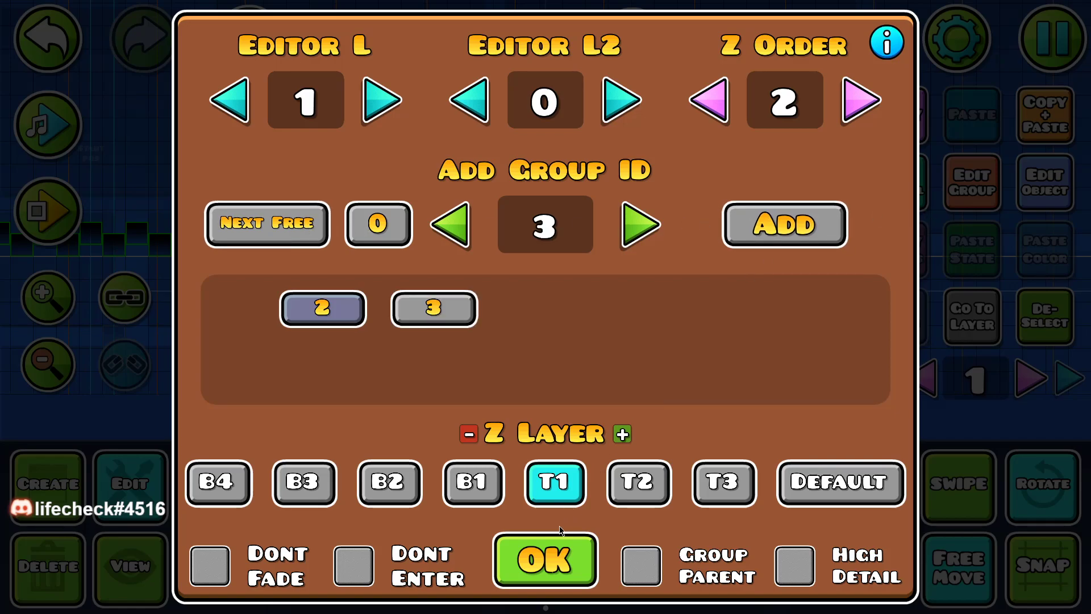
pyautogui.click(554, 557)
# Remove group 3 from the extended row, keeping only group 2
pyautogui.hscroll(-4, 571, 392)
pyautogui.click(964, 194)
pyautogui.click(434, 306)
pyautogui.click(451, 224)
pyautogui.click(546, 560)
pyautogui.hscroll(-7, 581, 377)
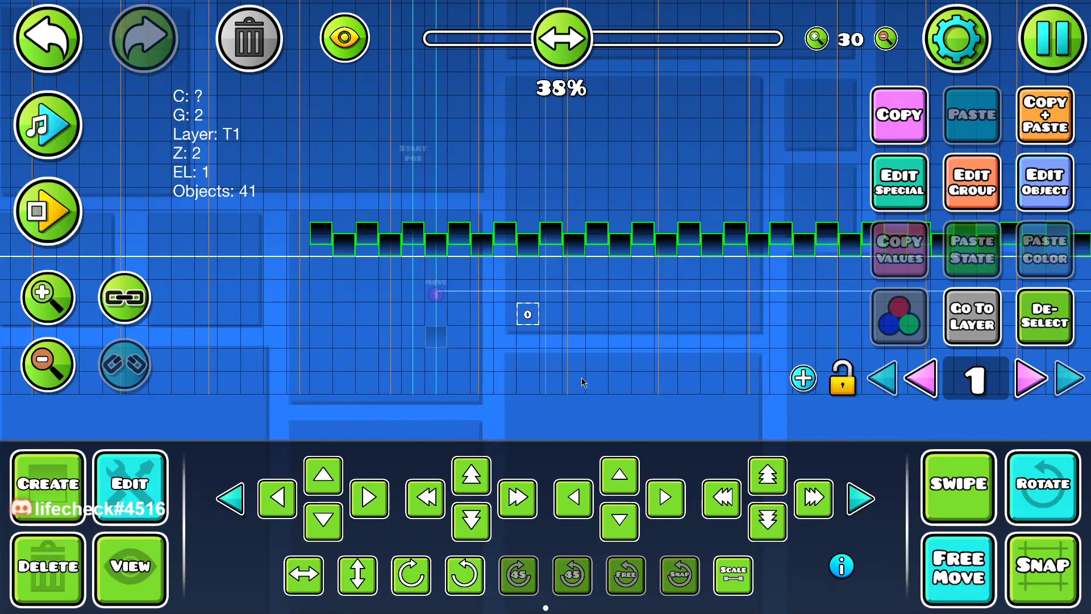
# Delete the original collision block with block ID 0 below the row
pyautogui.click(522, 314)
pyautogui.moveTo(617, 369); pyautogui.dragTo(412, 312)
pyautogui.press('1')
pyautogui.click(273, 475)
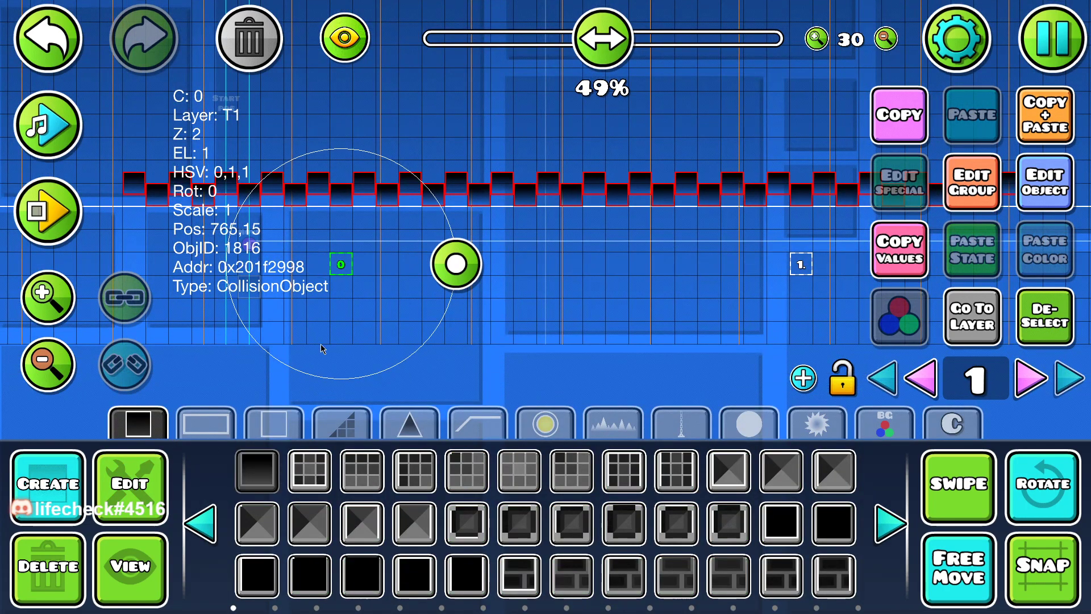
pyautogui.moveTo(343, 291)
pyautogui.mouseDown()
pyautogui.moveTo(779, 284)
pyautogui.moveTo(303, 304)
pyautogui.mouseUp()
pyautogui.press('2')
pyautogui.click(249, 38)
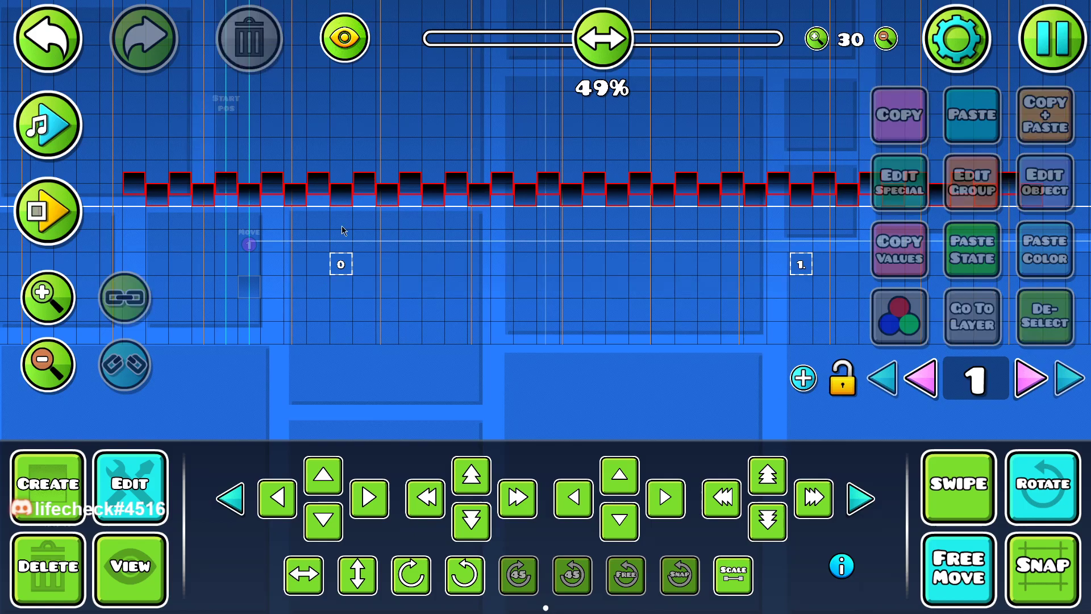
pyautogui.click(341, 266)
pyautogui.click(249, 38)
# Place a Follow trigger above the row near the start position and shift it two grid units left overall
pyautogui.hscroll(-5, 370, 288)
pyautogui.moveTo(510, 312); pyautogui.dragTo(581, 374)
pyautogui.click(385, 249)
pyautogui.press('1')
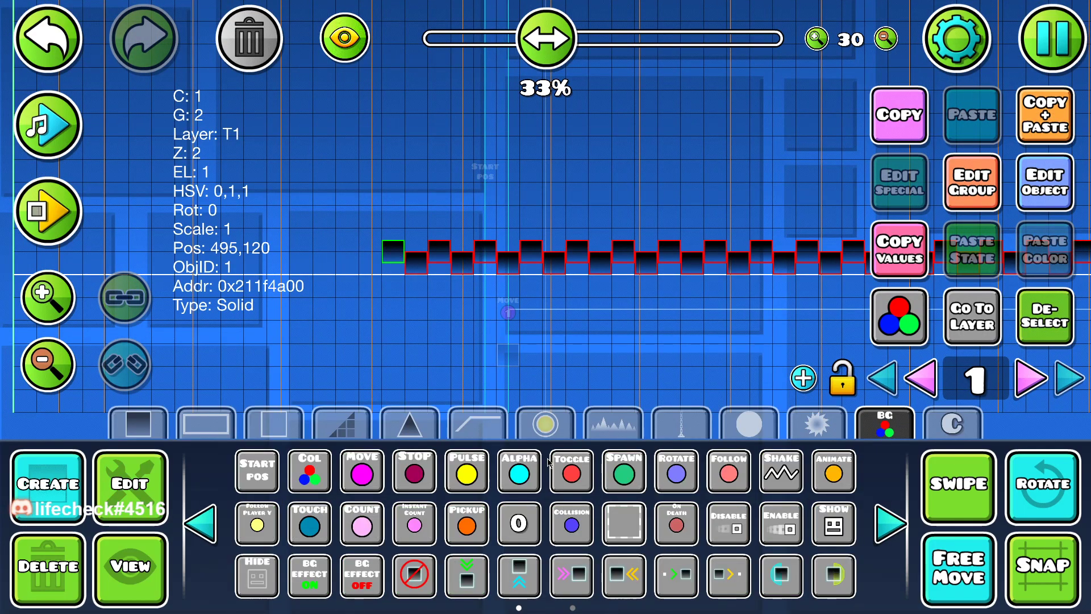
pyautogui.scroll(2, 415, 483)
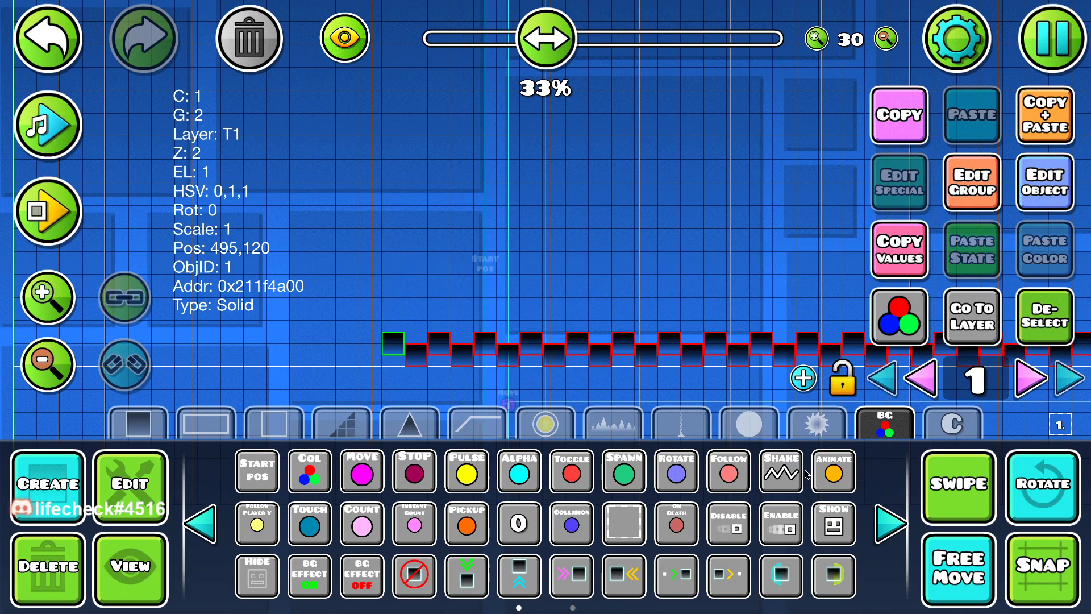
pyautogui.click(276, 520)
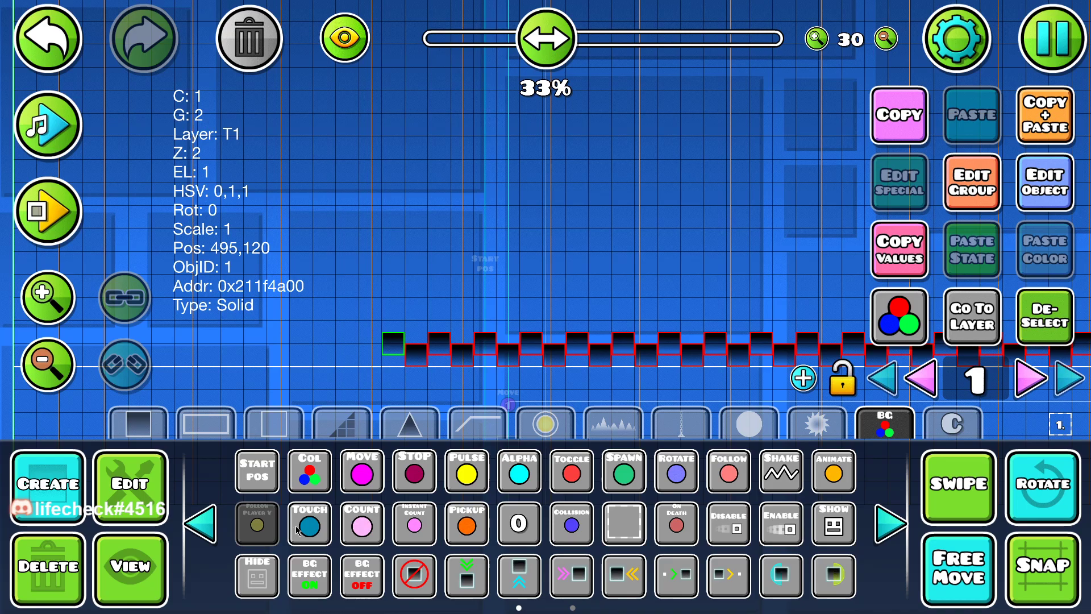
pyautogui.click(713, 476)
pyautogui.click(528, 176)
pyautogui.press('a')
pyautogui.press('a')
pyautogui.press('a')
pyautogui.press('d')
# Set the Follow trigger's target group ID to 2 and its follow group ID to 1
pyautogui.click(1023, 188)
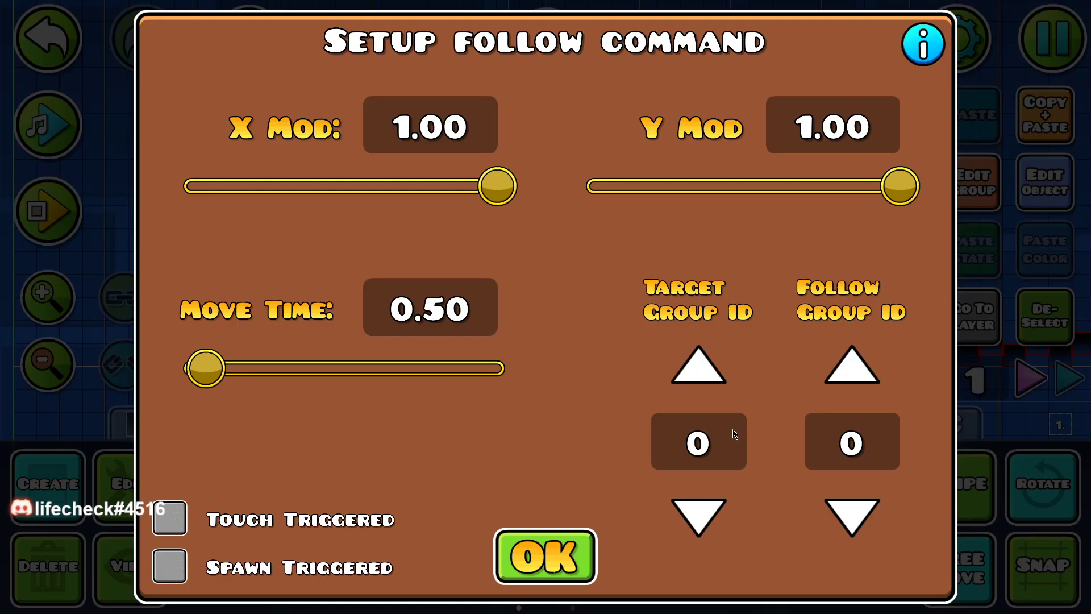
pyautogui.click(728, 436)
pyautogui.write('2')
pyautogui.click(876, 428)
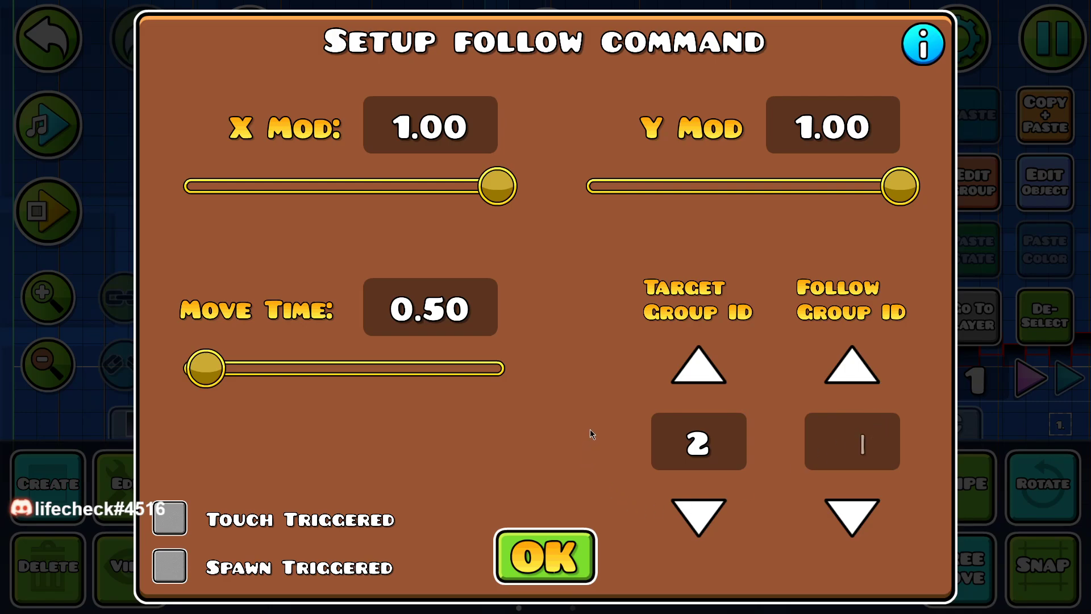
pyautogui.write('1')
# Set the Follow trigger's move time to 999
pyautogui.click(451, 329)
pyautogui.press('BackSpace')
pyautogui.press('BackSpace')
pyautogui.press('BackSpace')
pyautogui.press('BackSpace')
pyautogui.write('999')
# Set the Follow trigger's X Mod to -0.10
pyautogui.click(445, 119)
pyautogui.press('BackSpace')
pyautogui.press('BackSpace')
pyautogui.press('BackSpace')
pyautogui.press('BackSpace')
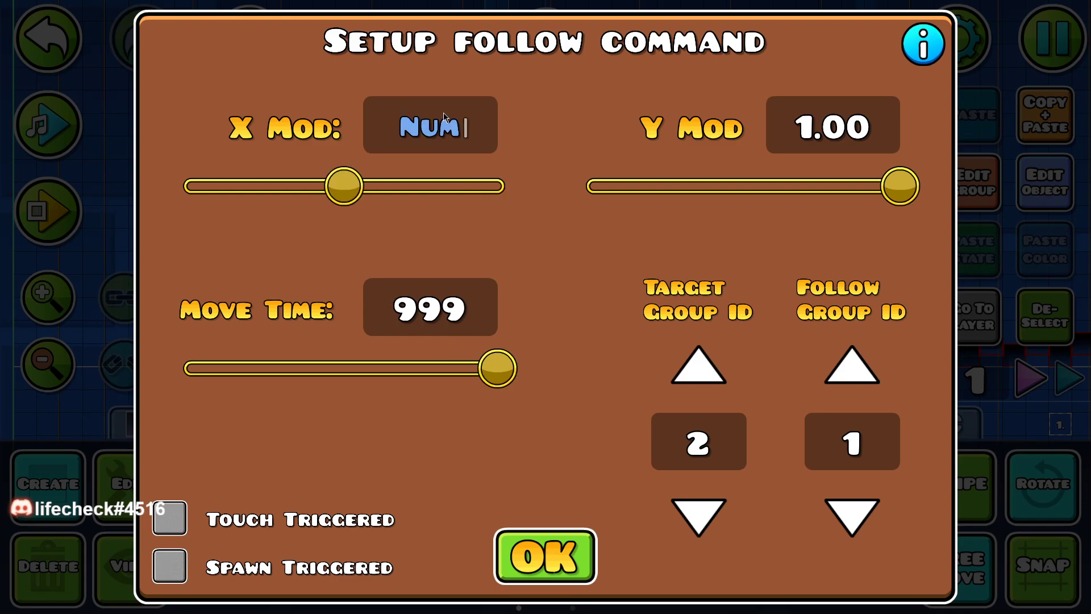
pyautogui.write('1')
pyautogui.press('BackSpace')
pyautogui.write('0')
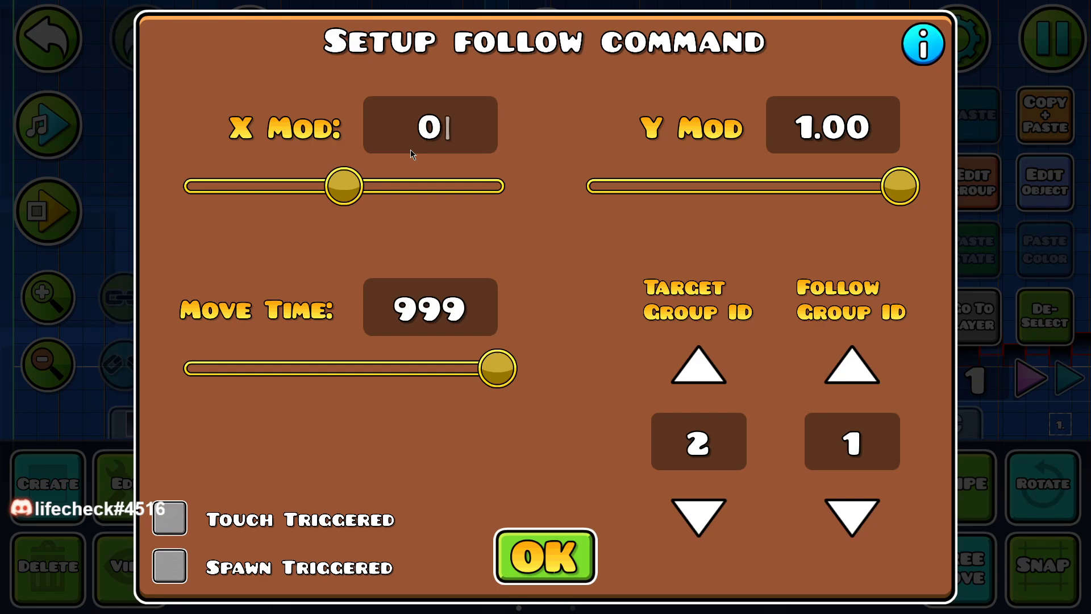
pyautogui.write('-.1')
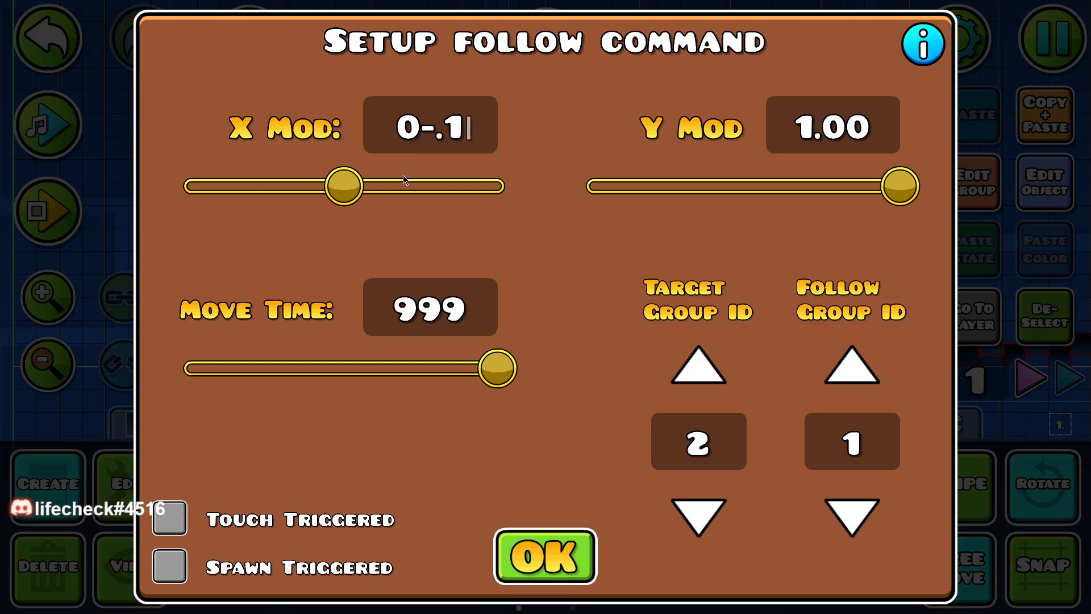
pyautogui.moveTo(361, 192); pyautogui.dragTo(346, 199)
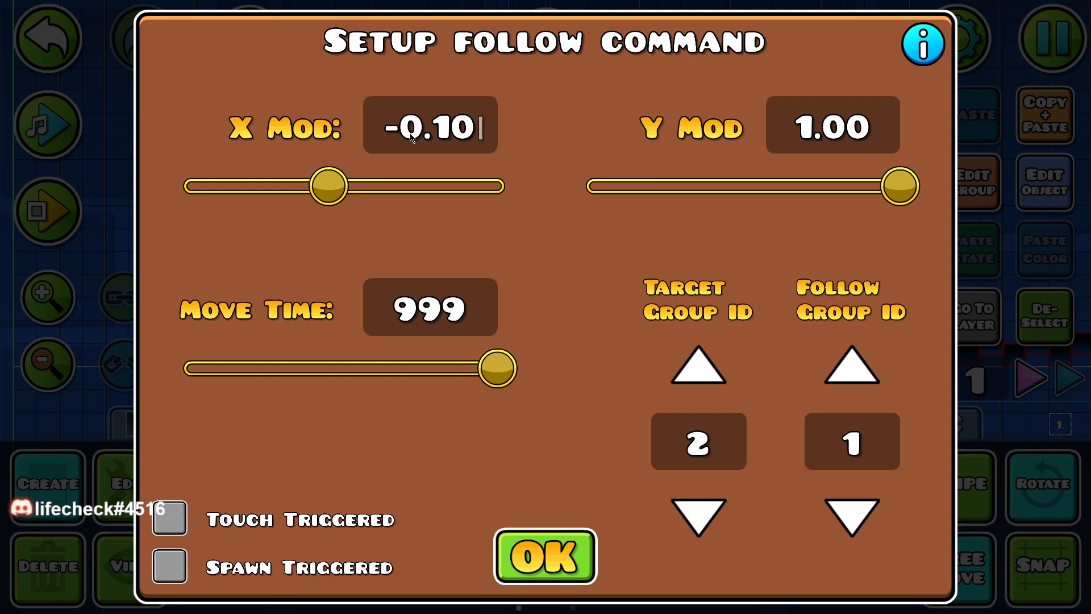
# Set the Follow trigger's X Mod to -2
pyautogui.press('BackSpace')
pyautogui.press('BackSpace')
pyautogui.press('BackSpace')
pyautogui.press('BackSpace')
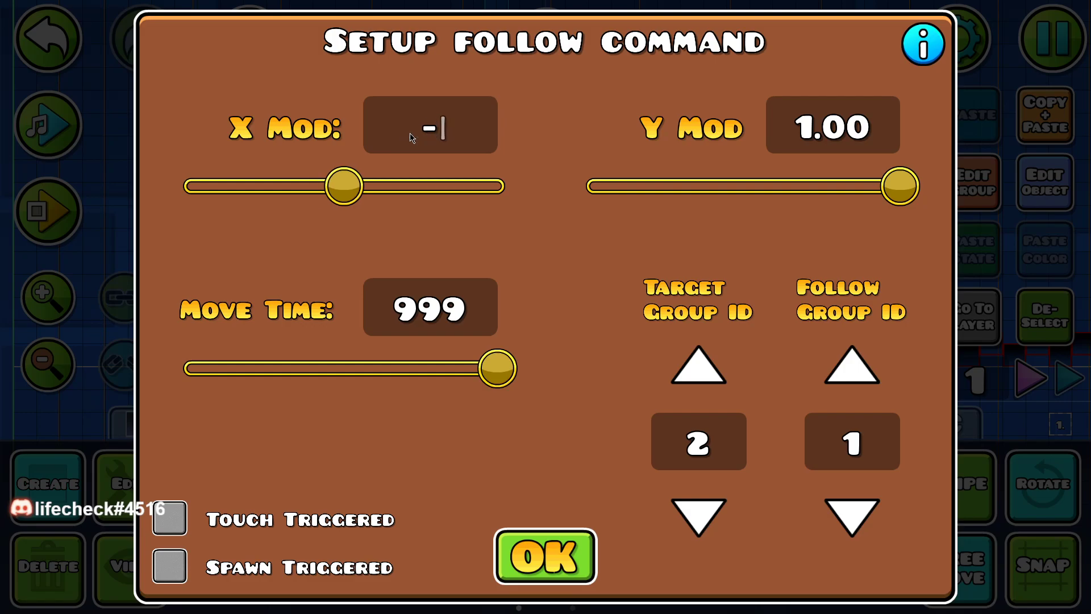
pyautogui.write('2')
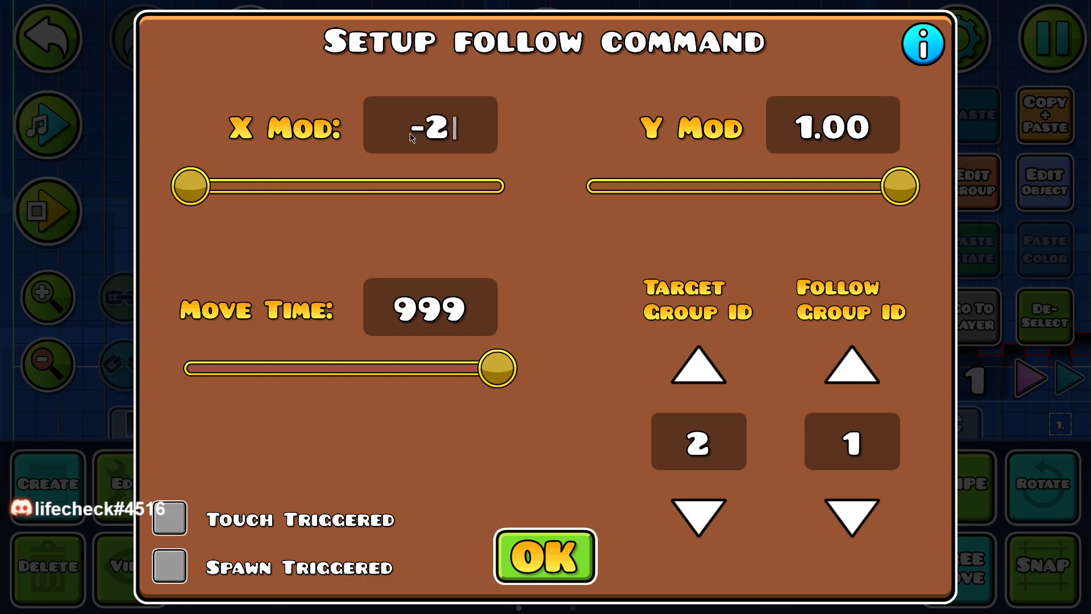
# Clear the Follow trigger's Y Mod value and accept the trigger settings
pyautogui.click(817, 126)
pyautogui.press('BackSpace')
pyautogui.press('BackSpace')
pyautogui.press('BackSpace')
pyautogui.press('BackSpace')
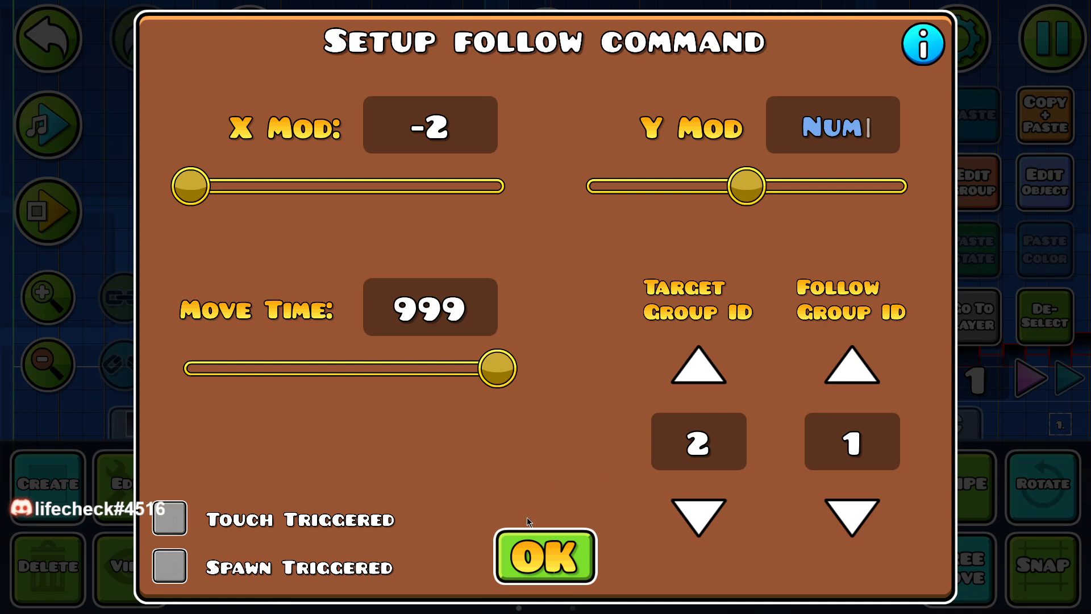
pyautogui.click(536, 536)
# Place a Collision trigger one grid unit up and one to the right of the Follow trigger
pyautogui.moveTo(635, 260); pyautogui.dragTo(531, 385)
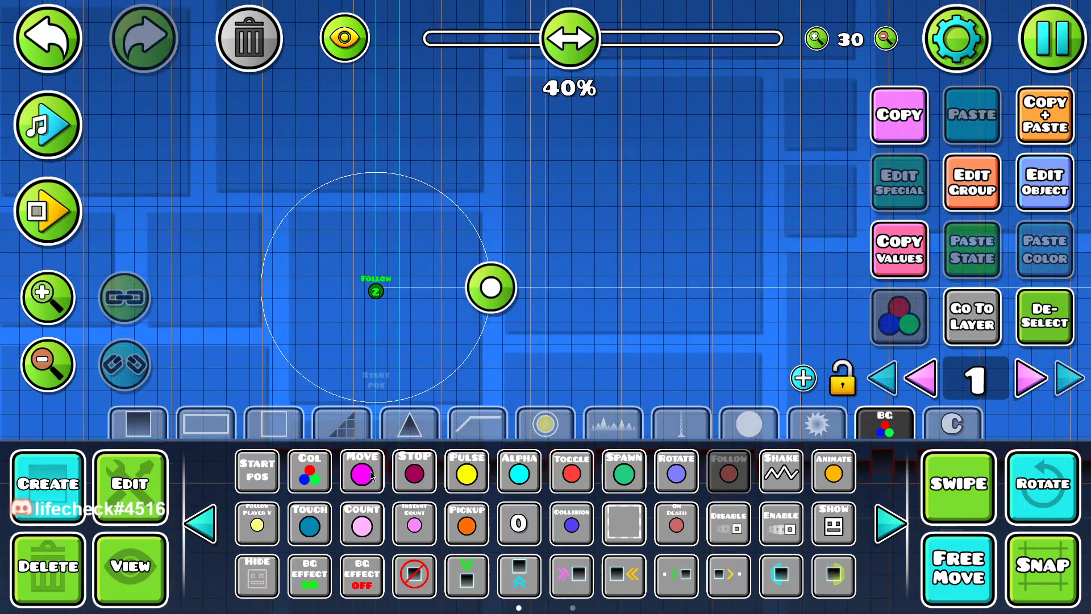
pyautogui.click(572, 524)
pyautogui.moveTo(404, 275); pyautogui.dragTo(465, 52)
# Place a vertical column of four collision blocks on editor layer 2, directly beneath the Move trigger
pyautogui.click(505, 432)
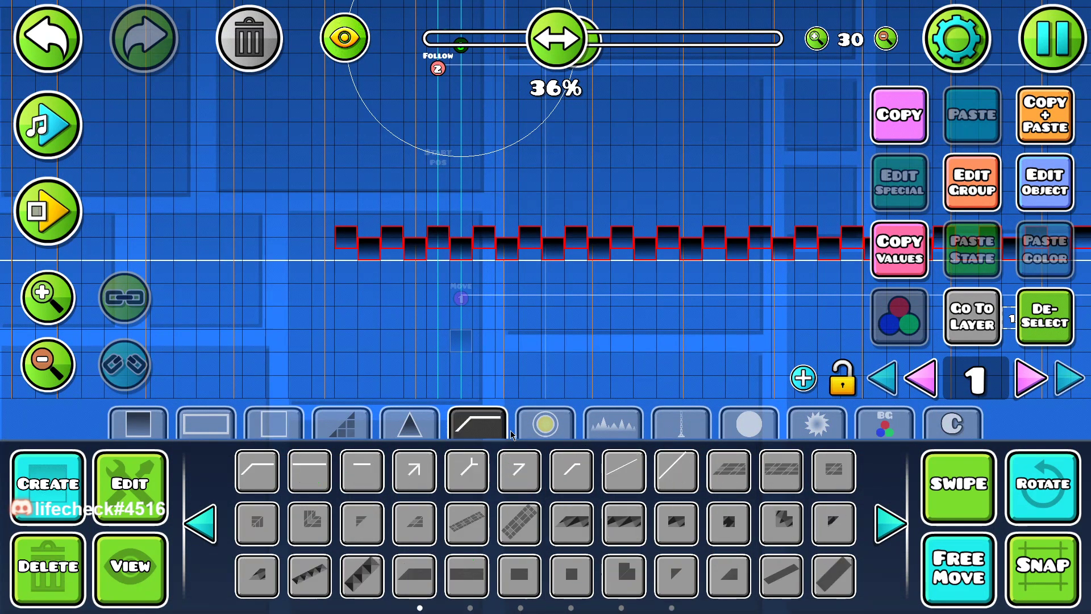
pyautogui.click(544, 423)
pyautogui.click(1030, 378)
pyautogui.click(879, 425)
pyautogui.click(539, 429)
pyautogui.click(884, 423)
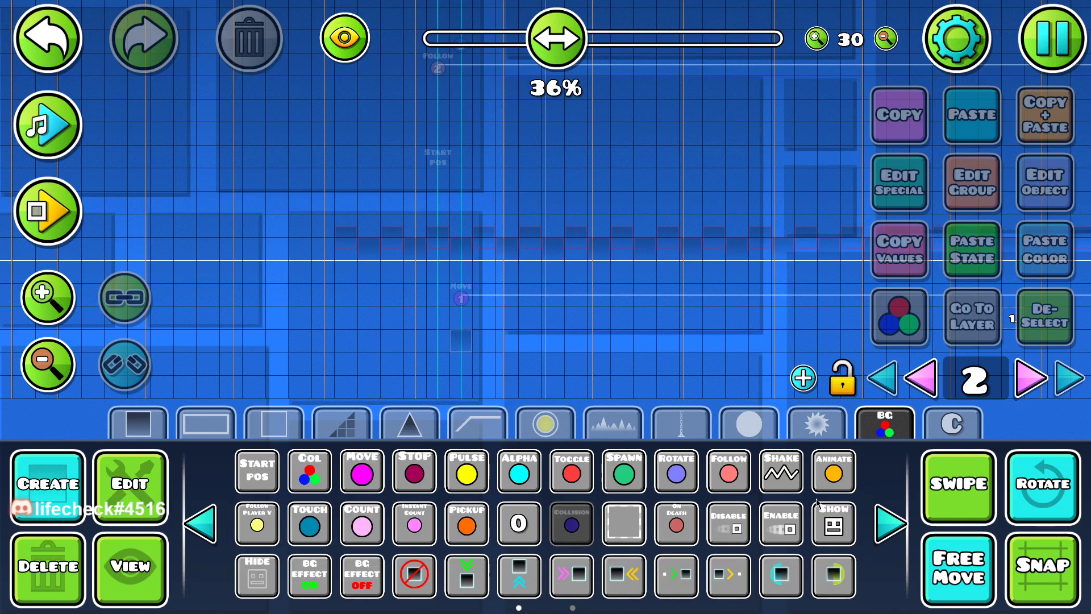
pyautogui.click(625, 521)
pyautogui.moveTo(459, 326); pyautogui.dragTo(455, 390)
pyautogui.press('2')
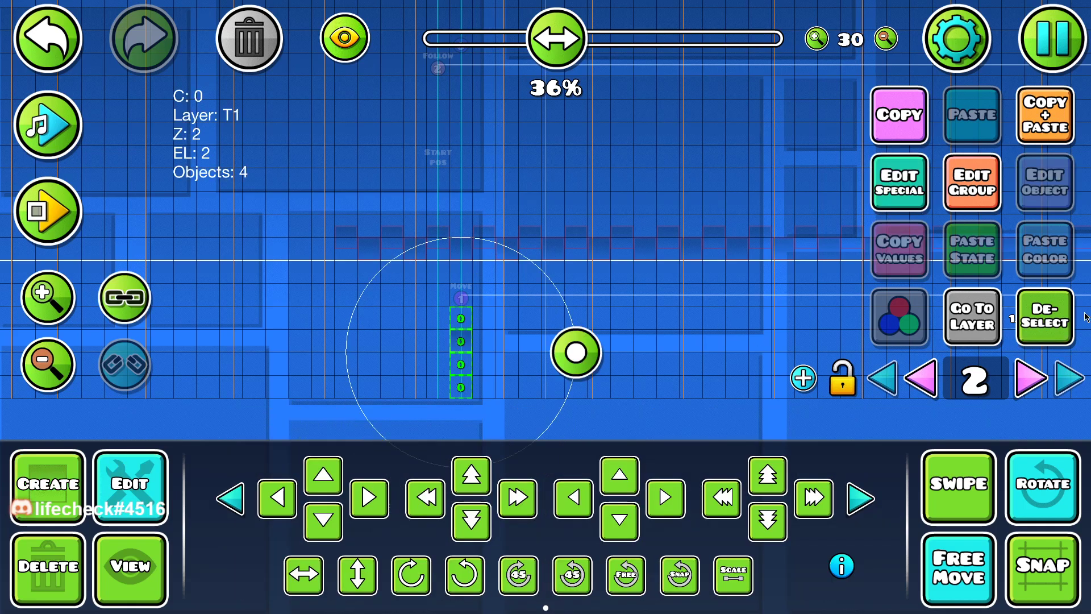
# Delete the lower three collision blocks of the column, keeping only the uppermost one
pyautogui.click(1056, 319)
pyautogui.moveTo(507, 352); pyautogui.dragTo(427, 393)
pyautogui.keyDown('shift'); pyautogui.click(461, 347); pyautogui.keyUp('shift')
pyautogui.click(258, 51)
# Set the remaining collision block's Block ID to 2 and make it a Dynamic Block
pyautogui.click(460, 319)
pyautogui.click(899, 182)
pyautogui.click(649, 226)
pyautogui.click(295, 489)
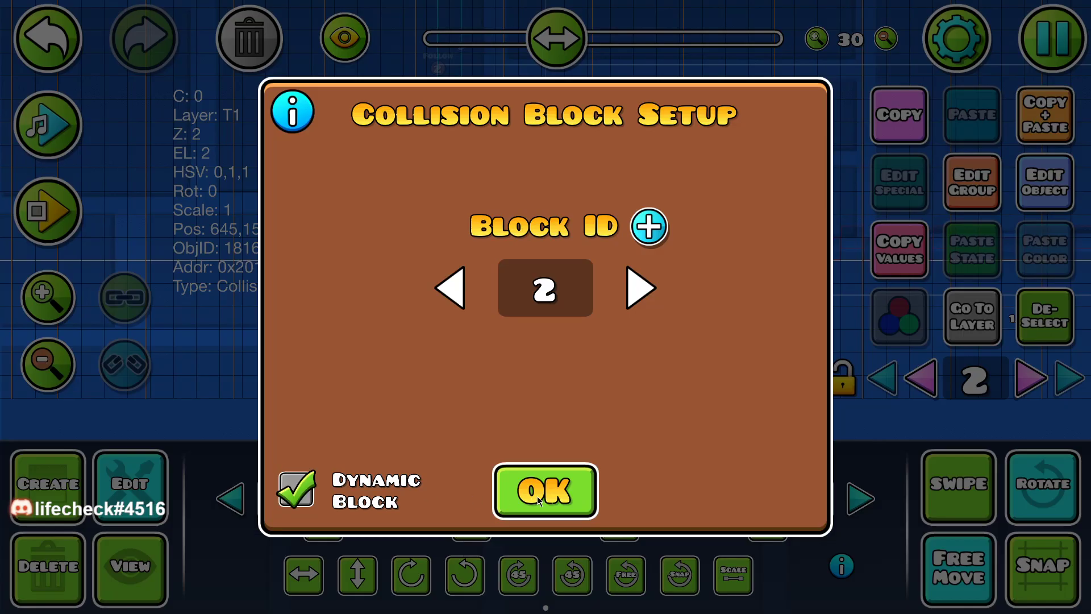
pyautogui.click(537, 497)
# Duplicate the collision block three times downward to form a column of four
pyautogui.hotkey('ctrl', 'd')
pyautogui.press('s')
pyautogui.hotkey('ctrl', 'd')
pyautogui.press('s')
pyautogui.hotkey('ctrl', 'd')
pyautogui.press('s')
# Assign all four collision blocks in the column to the next free group, ID 3
pyautogui.moveTo(426, 297); pyautogui.dragTo(480, 405)
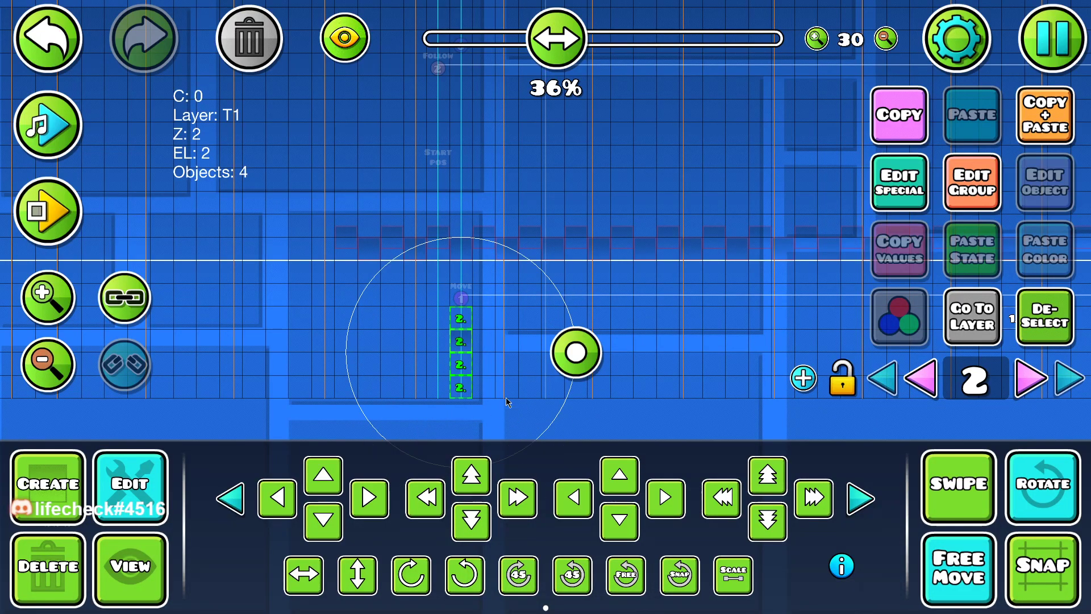
pyautogui.click(971, 182)
pyautogui.click(267, 223)
pyautogui.click(783, 225)
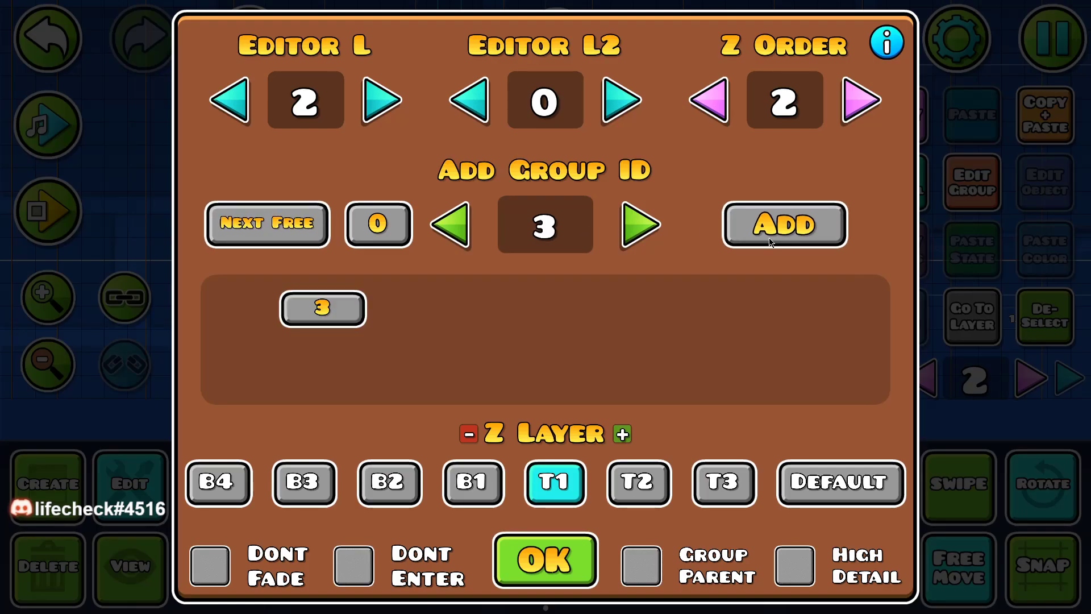
pyautogui.click(533, 559)
# Show all editor layers and duplicate the Move trigger below the row, shifting the copy one grid unit up
pyautogui.click(892, 379)
pyautogui.click(460, 292)
pyautogui.hotkey('ctrl', 'd')
pyautogui.press('w')
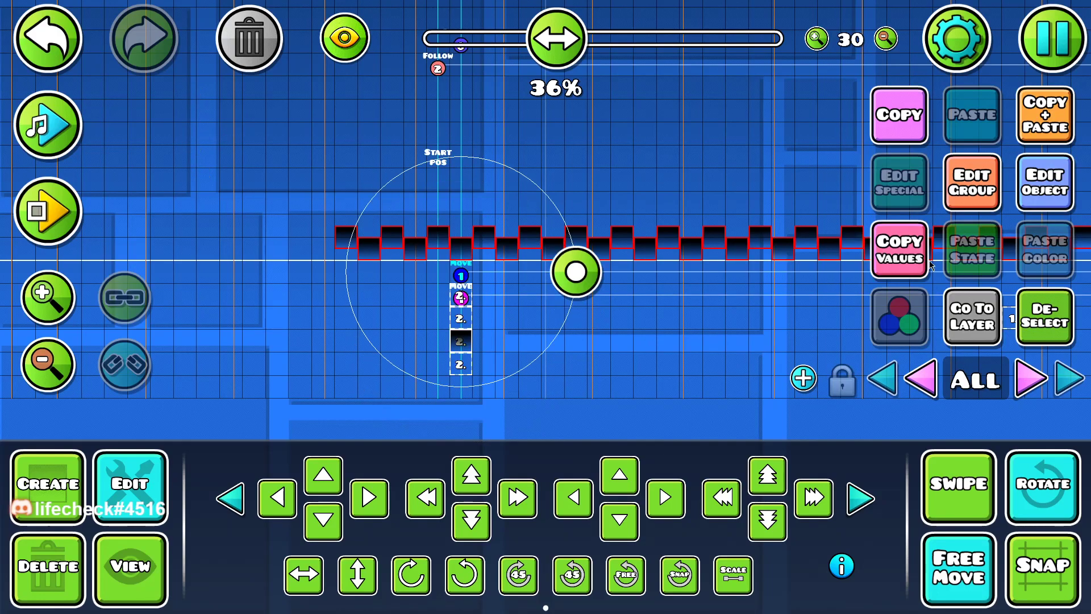
# Set the duplicated Move trigger's target group ID to 3
pyautogui.click(971, 182)
pyautogui.click(544, 560)
pyautogui.click(1044, 182)
pyautogui.click(871, 384)
pyautogui.click(883, 380)
pyautogui.click(560, 548)
pyautogui.press('Return')
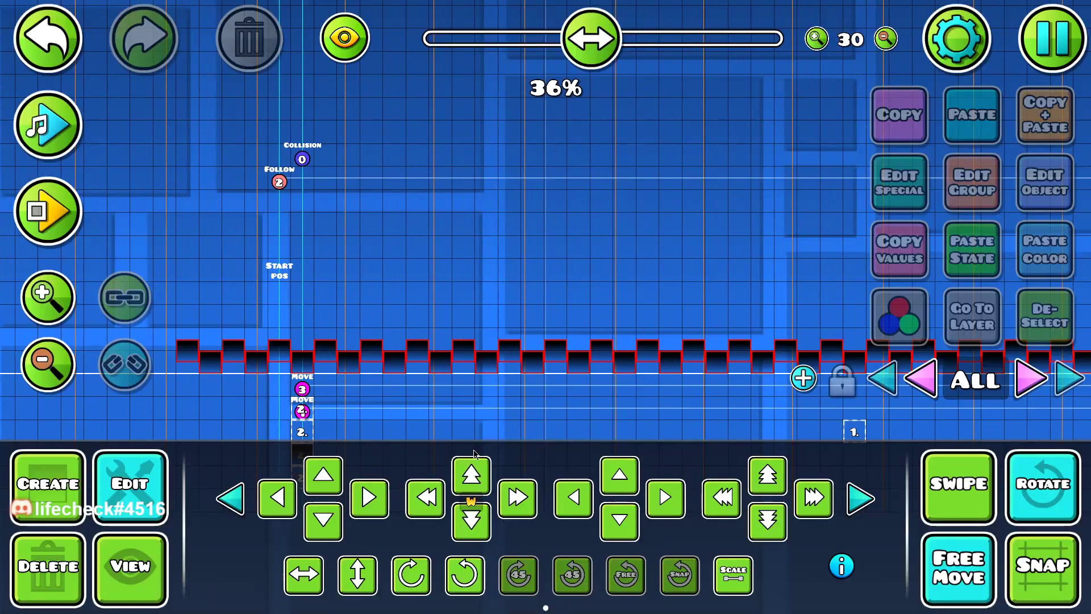
# Set the Collision trigger's BlockA ID to 1 and BlockB ID to 2
pyautogui.moveTo(496, 244); pyautogui.dragTo(598, 305)
pyautogui.click(401, 220)
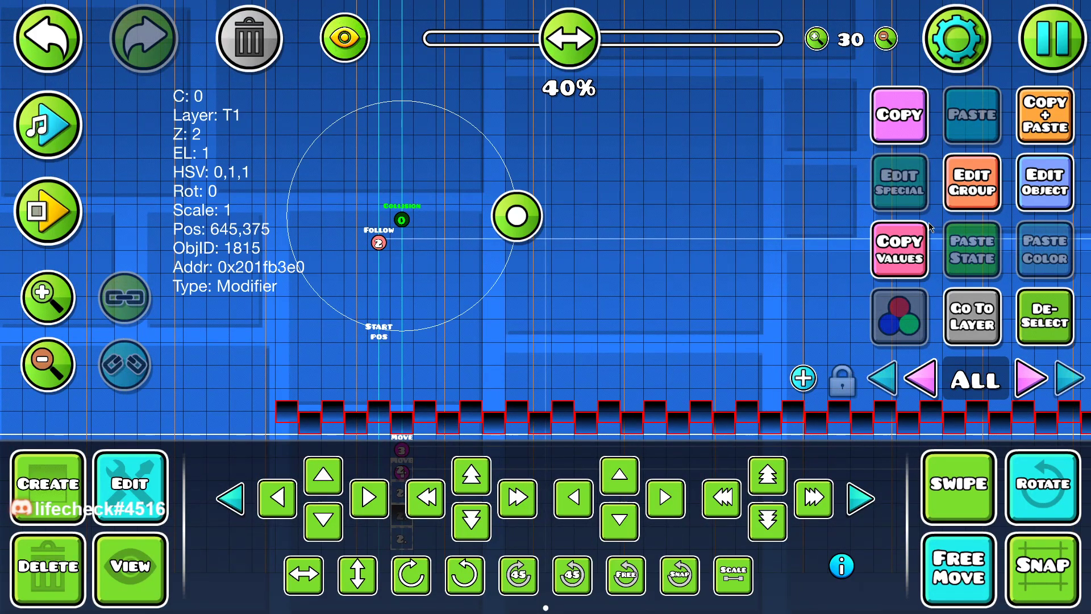
pyautogui.click(1044, 182)
pyautogui.click(434, 244)
pyautogui.write('1')
pyautogui.click(679, 230)
pyautogui.write('2')
pyautogui.press('Escape')
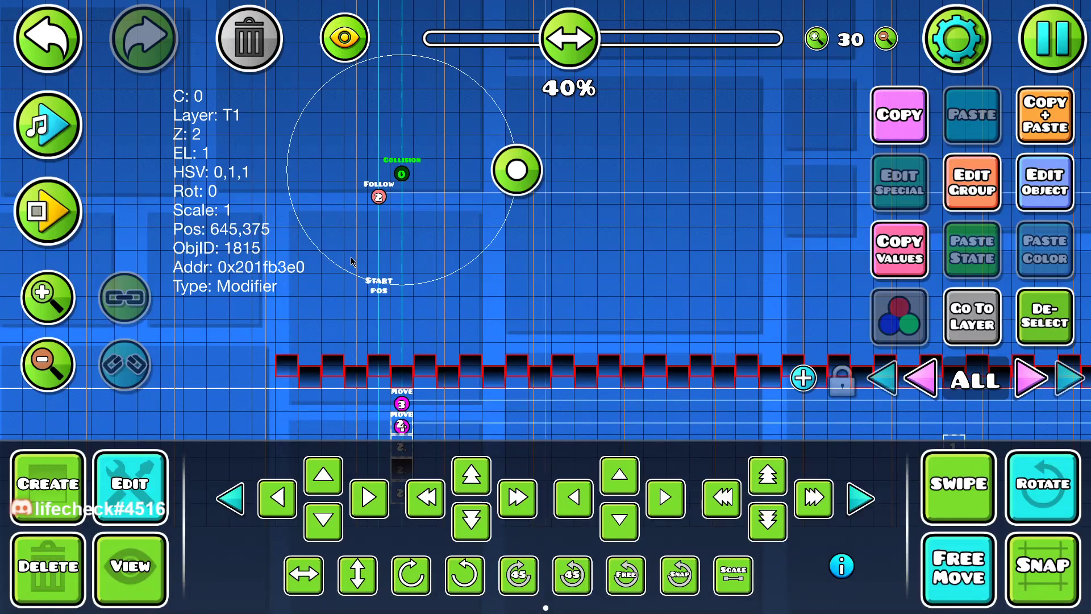
# Place a new Move trigger directly to the right of the Collision trigger
pyautogui.press('1')
pyautogui.click(370, 463)
pyautogui.click(427, 176)
# Set the new Move trigger's Move X to 200 and its Move Time to 0
pyautogui.click(1044, 196)
pyautogui.click(479, 143)
pyautogui.write('200')
pyautogui.click(602, 446)
pyautogui.press('BackSpace')
pyautogui.press('BackSpace')
pyautogui.press('BackSpace')
pyautogui.click(588, 576)
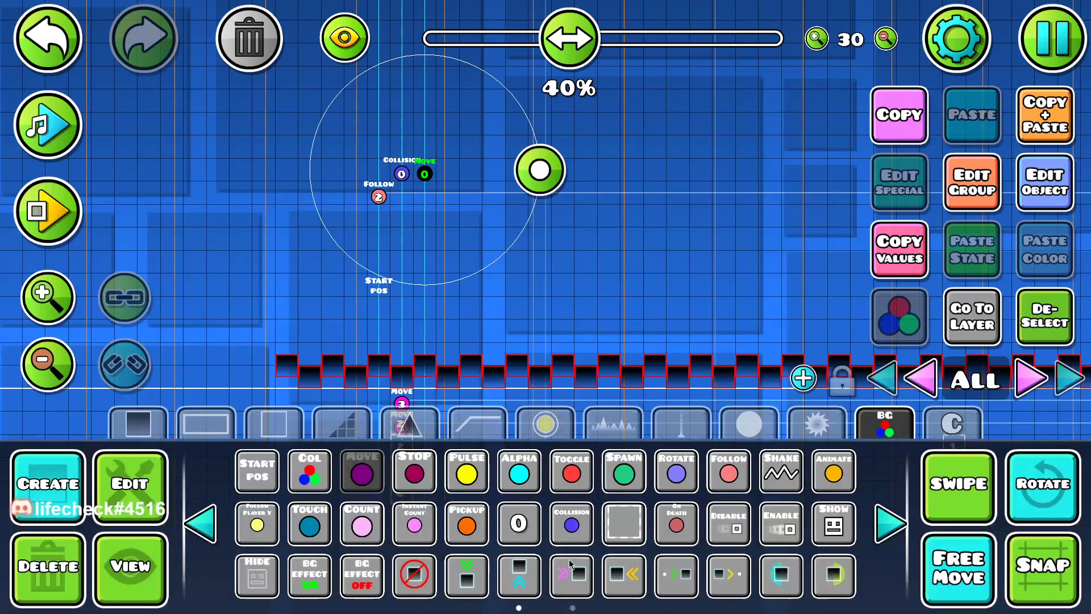
# Set the new Move trigger's target group ID to 2
pyautogui.click(1046, 200)
pyautogui.click(871, 460)
pyautogui.write('2')
pyautogui.click(570, 534)
pyautogui.scroll(-3, 525, 398)
pyautogui.click(628, 284)
pyautogui.press('2')
pyautogui.click(641, 286)
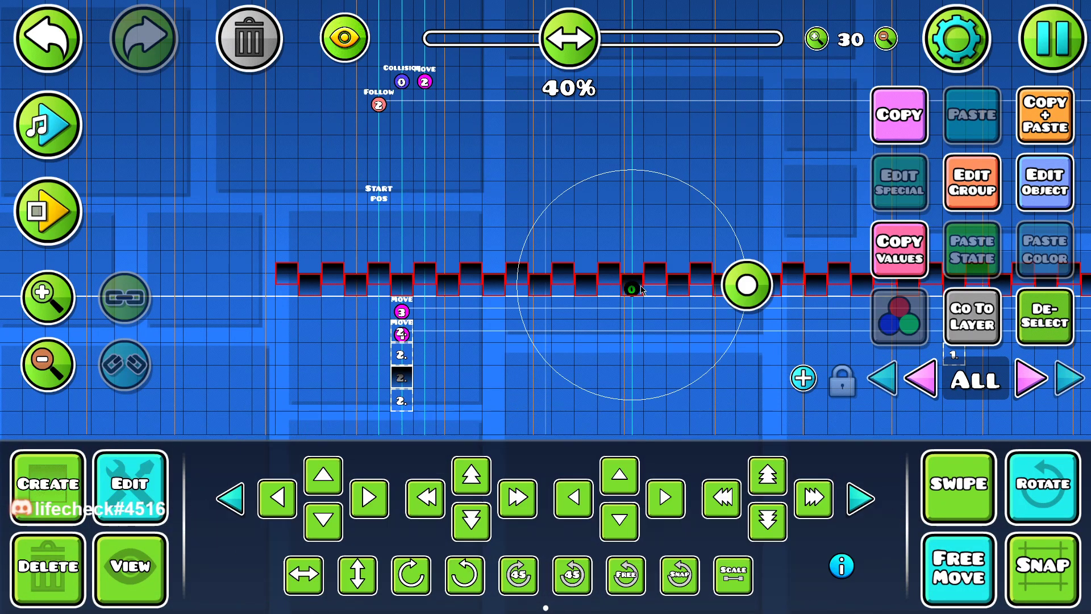
pyautogui.click(968, 185)
pyautogui.click(539, 569)
pyautogui.scroll(3, 341, 273)
pyautogui.click(50, 42)
pyautogui.click(233, 38)
# Enable Spawn Triggered and Multi Trigger on the Move trigger beside the Collision trigger
pyautogui.click(425, 265)
pyautogui.click(424, 266)
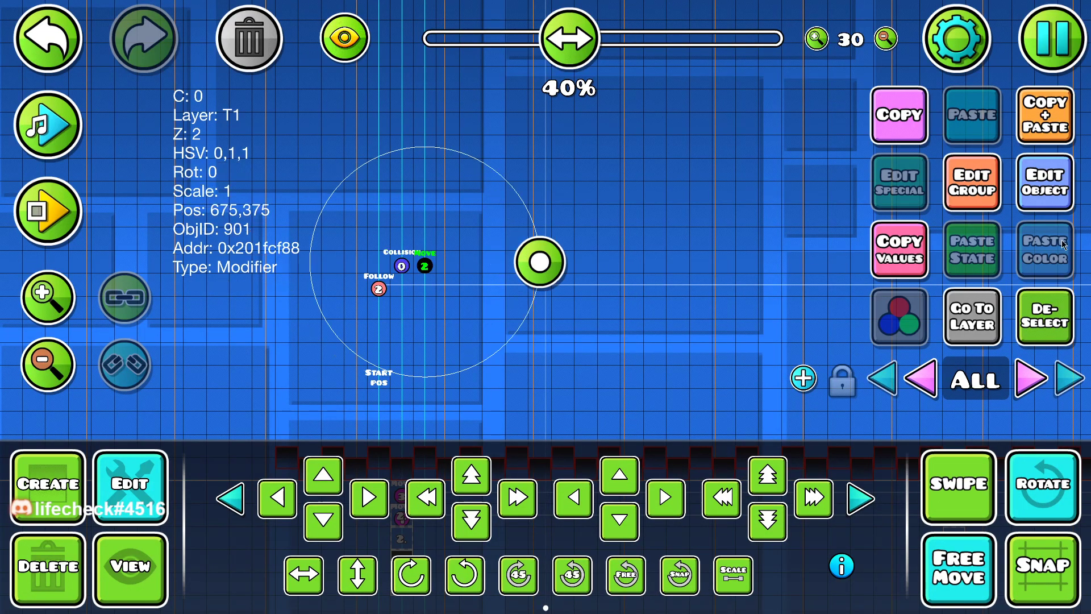
pyautogui.click(1044, 182)
pyautogui.click(170, 566)
pyautogui.click(169, 470)
pyautogui.click(593, 565)
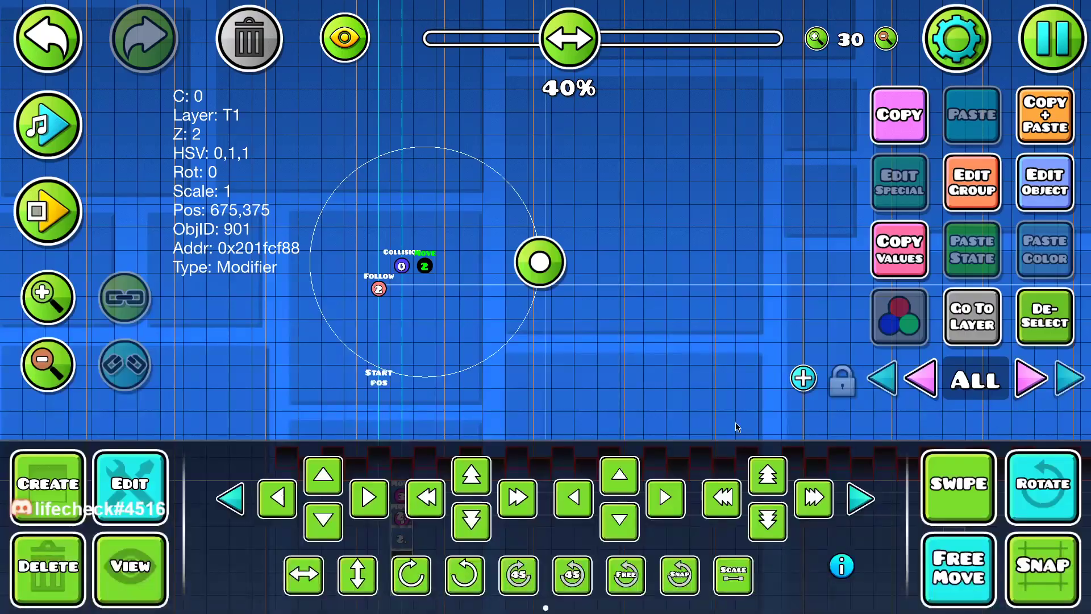
# Add the Move trigger beside the Collision trigger to the next free group, ID 4, and check its move settings
pyautogui.click(971, 182)
pyautogui.click(267, 223)
pyautogui.click(784, 224)
pyautogui.click(517, 576)
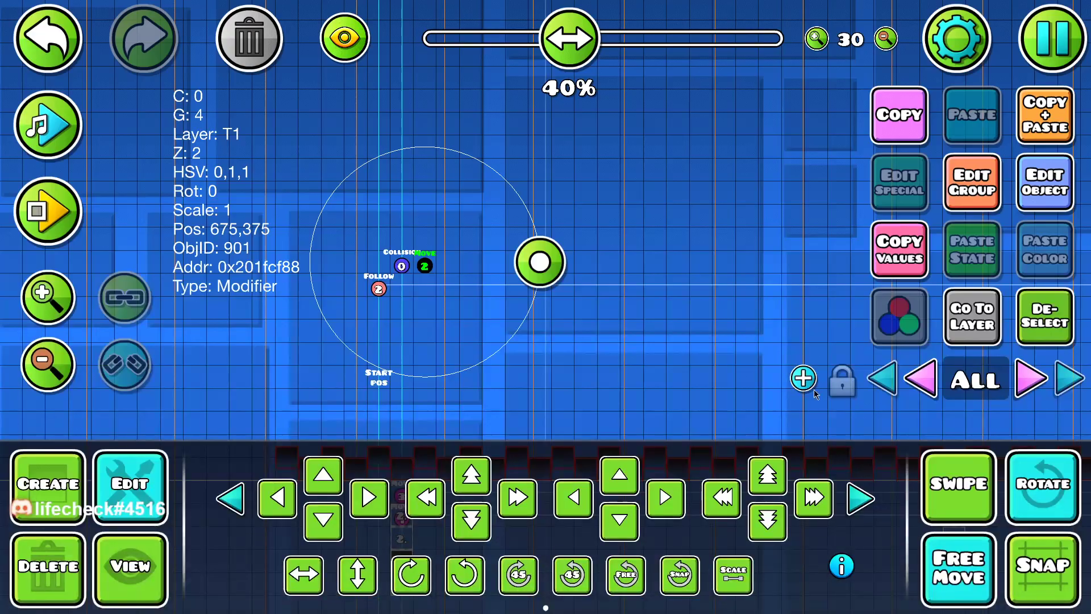
pyautogui.click(1044, 181)
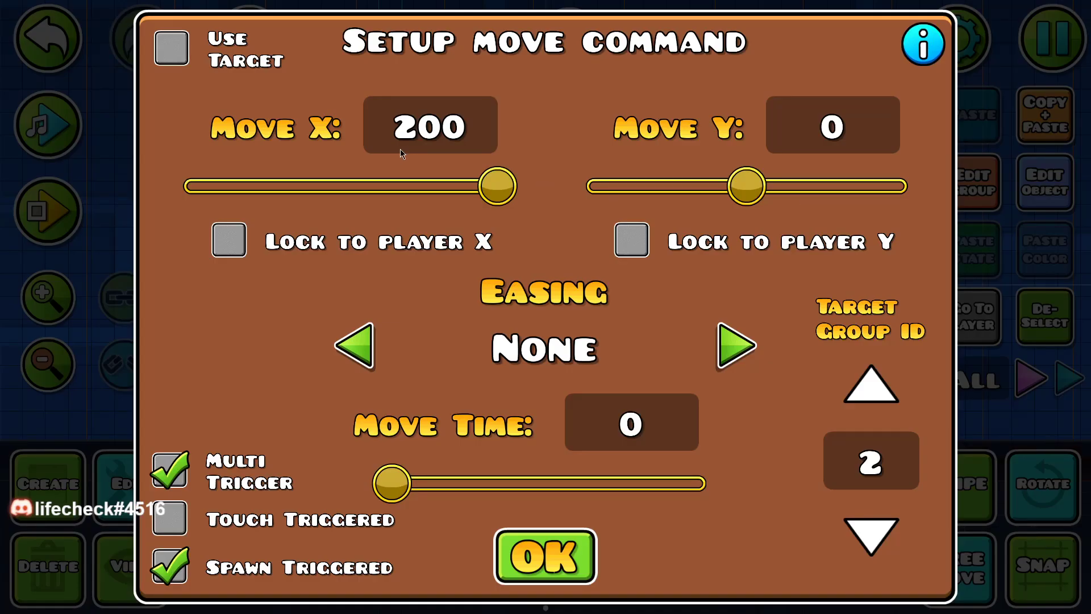
pyautogui.click(546, 559)
# Set the Collision trigger's target ID to 4 and enable Activate Group
pyautogui.click(406, 263)
pyautogui.click(1045, 181)
pyautogui.click(413, 364)
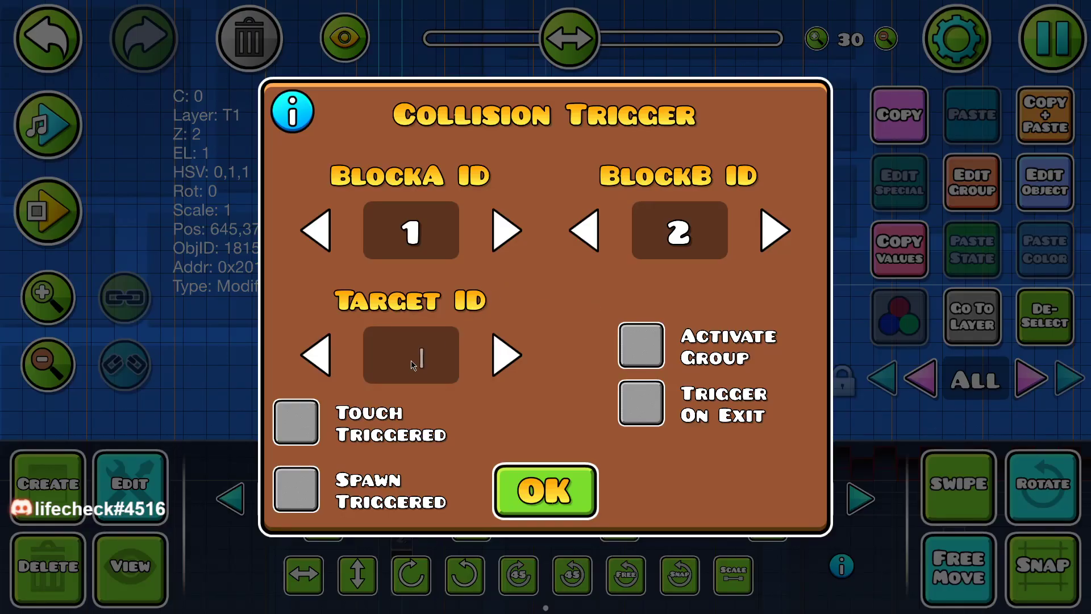
pyautogui.write('4')
pyautogui.click(641, 345)
pyautogui.click(527, 490)
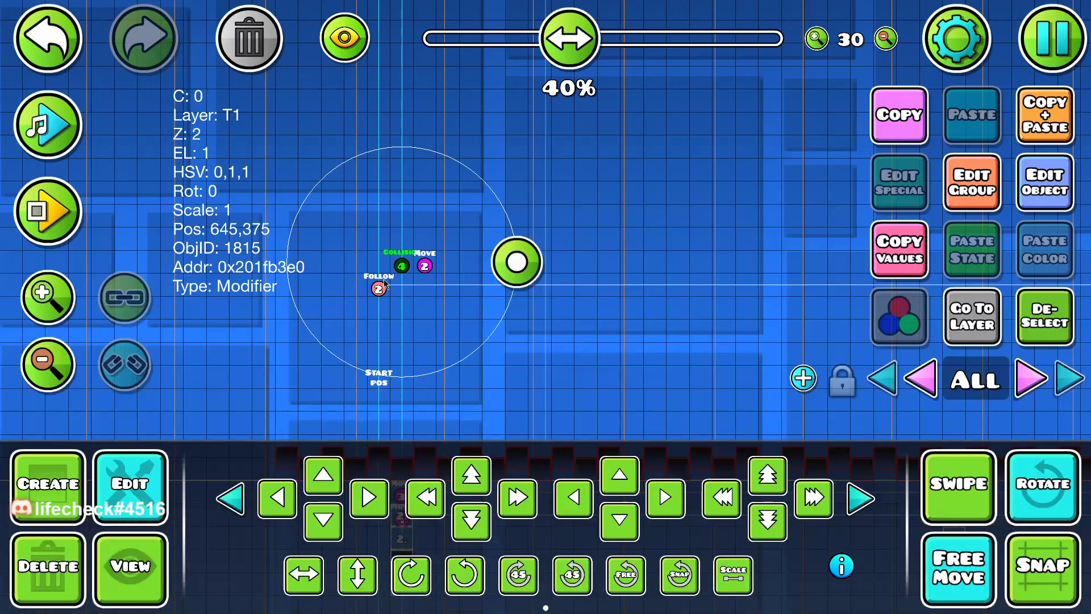
# Playtest the level from the start position, then stop the playtest
pyautogui.click(52, 221)
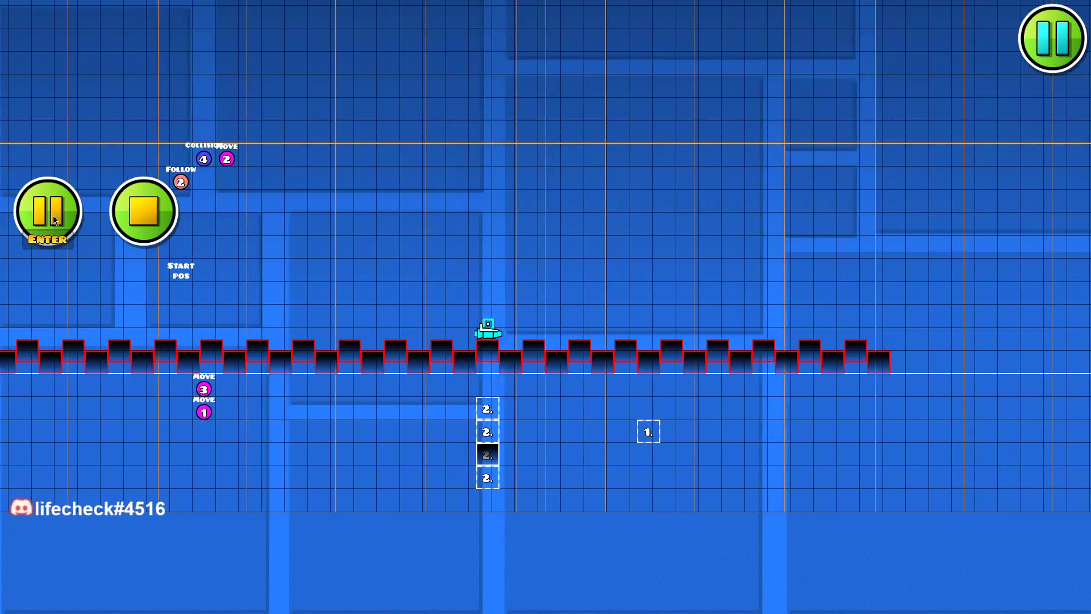
pyautogui.click(144, 210)
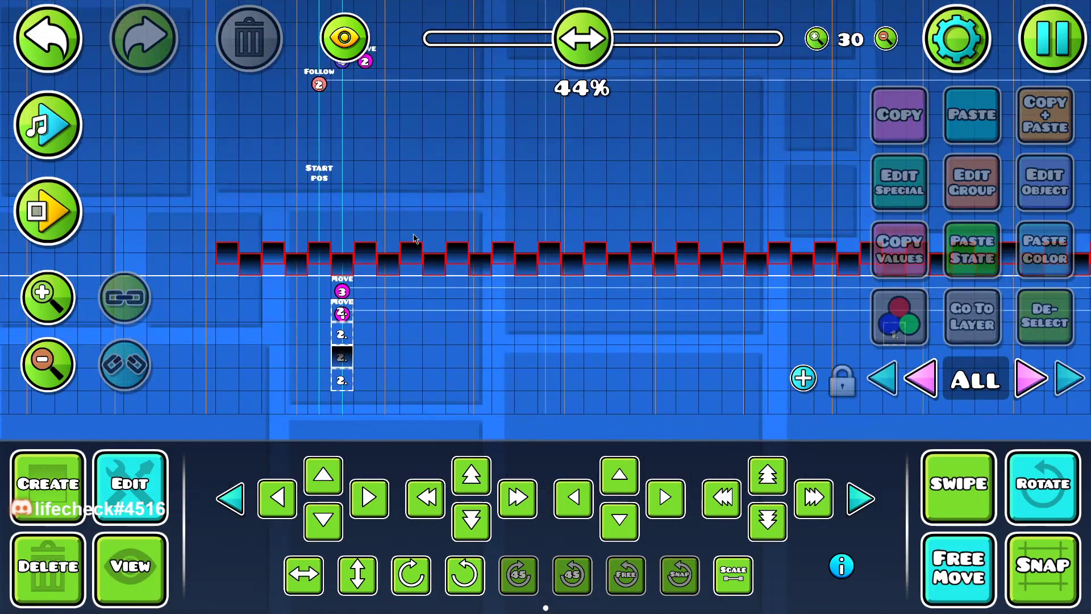
# Duplicate the block row with its collision block one grid unit up and switch to their editor layer
pyautogui.moveTo(703, 334); pyautogui.dragTo(492, 322)
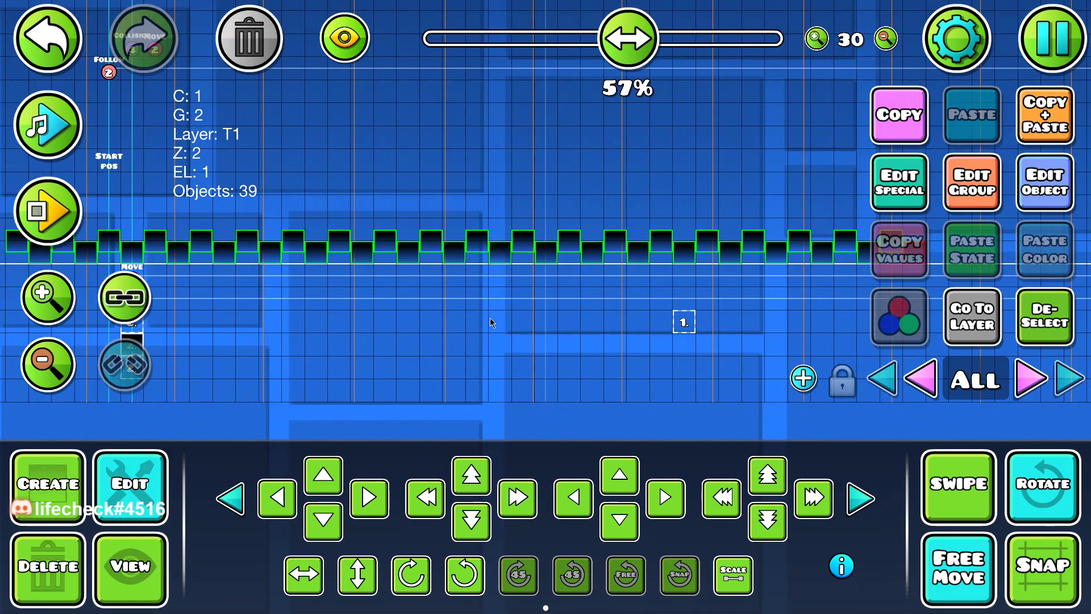
pyautogui.hotkey('ctrl', 'd')
pyautogui.press('w')
pyautogui.click(974, 326)
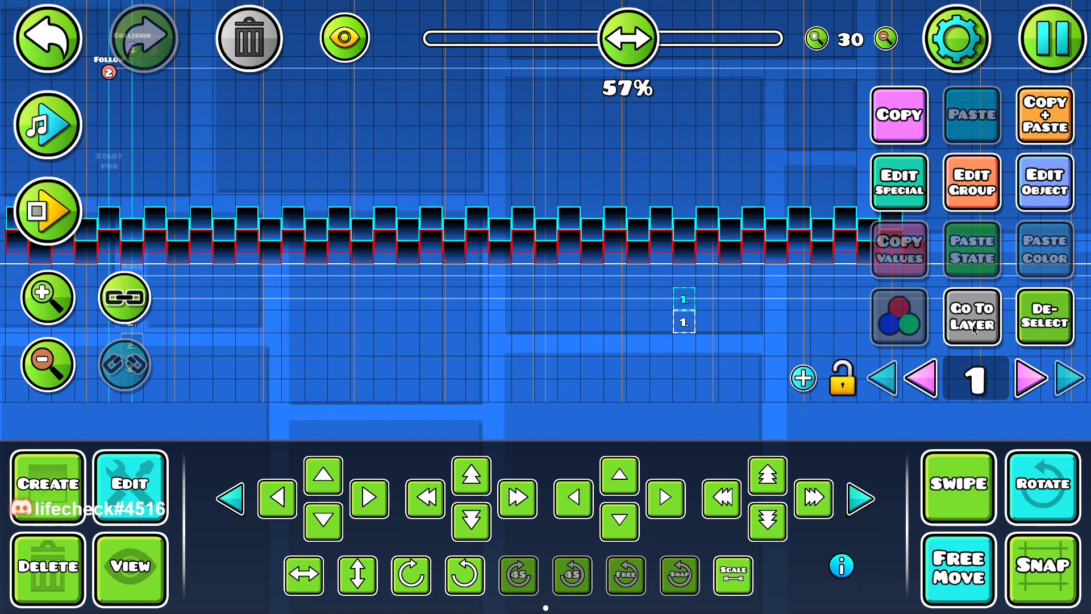
# Recolor the duplicated block row so that its outline is yellow
pyautogui.click(1058, 200)
pyautogui.click(269, 149)
pyautogui.moveTo(545, 226); pyautogui.dragTo(591, 227)
pyautogui.click(546, 500)
pyautogui.click(544, 517)
# Replace groups 2 and 3 on the duplicated row and collision block with the next free group, ID 5
pyautogui.click(959, 192)
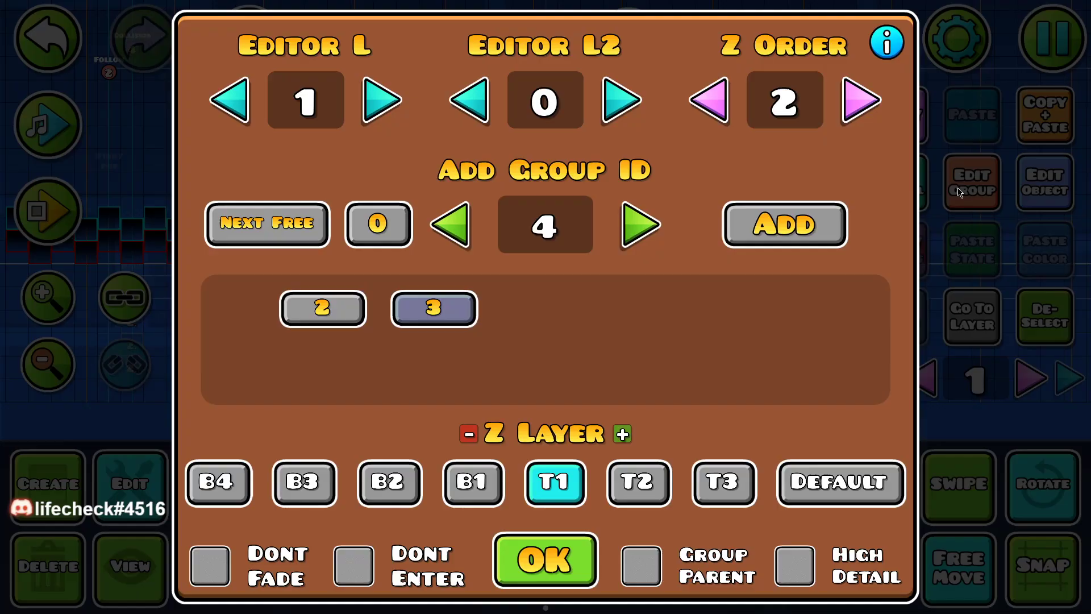
pyautogui.doubleClick(335, 313)
pyautogui.click(290, 233)
pyautogui.click(765, 222)
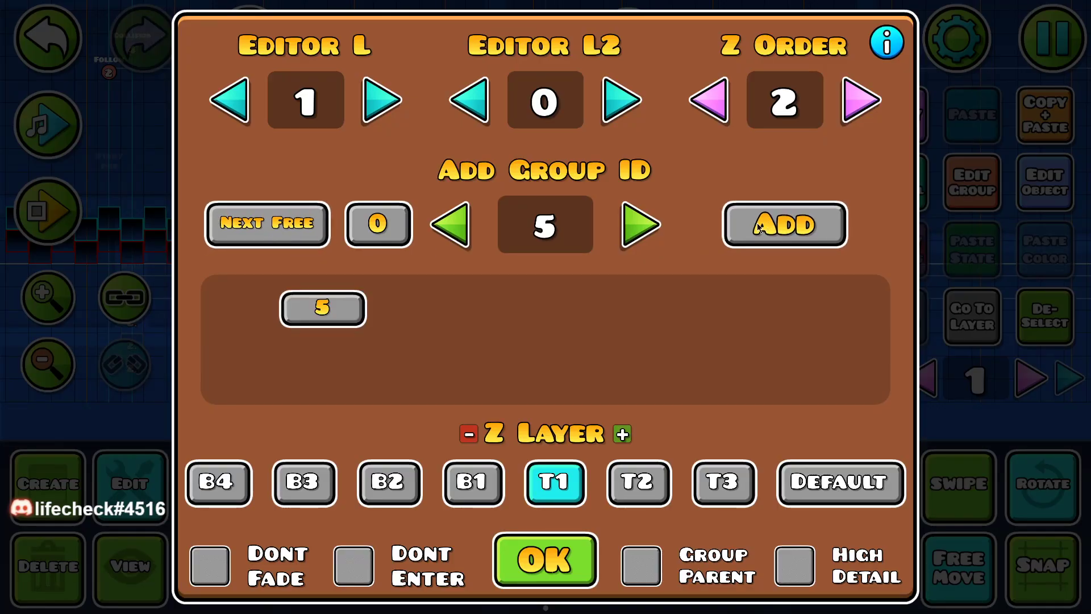
pyautogui.click(508, 551)
# Set the Block ID of the duplicated row's collision block to 3
pyautogui.moveTo(473, 401); pyautogui.dragTo(657, 402)
pyautogui.hscroll(-3, 658, 400)
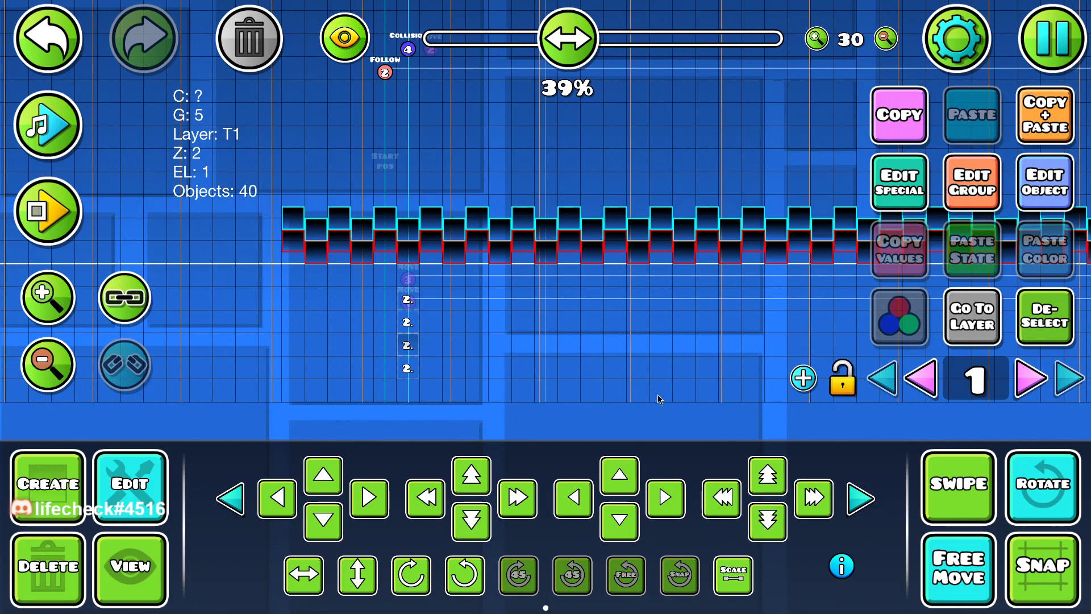
pyautogui.hscroll(7, 658, 399)
pyautogui.click(1045, 317)
pyautogui.click(642, 293)
pyautogui.click(1058, 202)
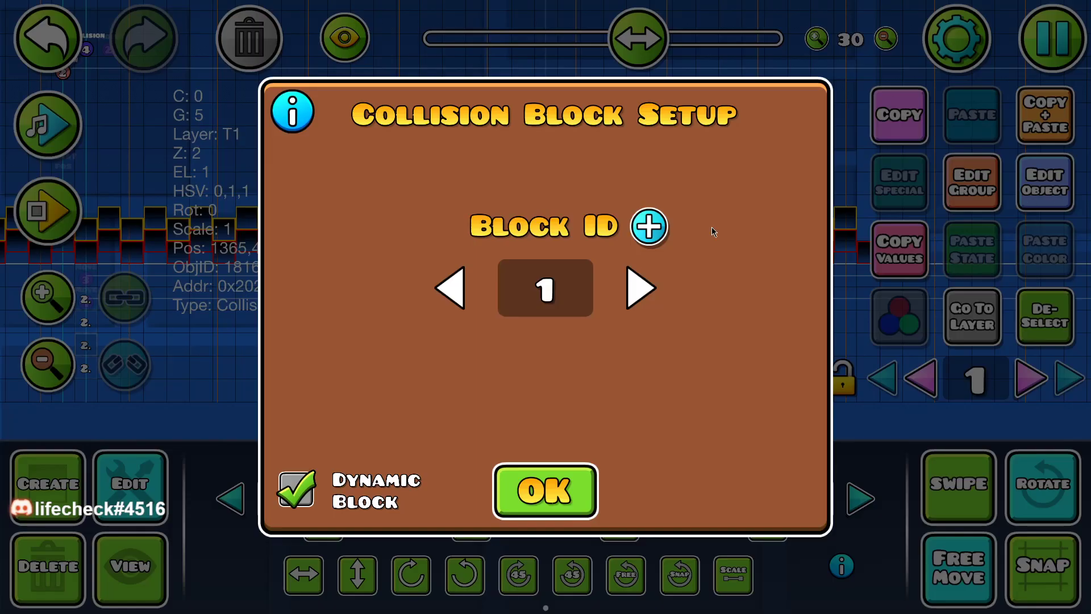
pyautogui.click(550, 489)
pyautogui.click(1013, 335)
pyautogui.hscroll(-8, 478, 286)
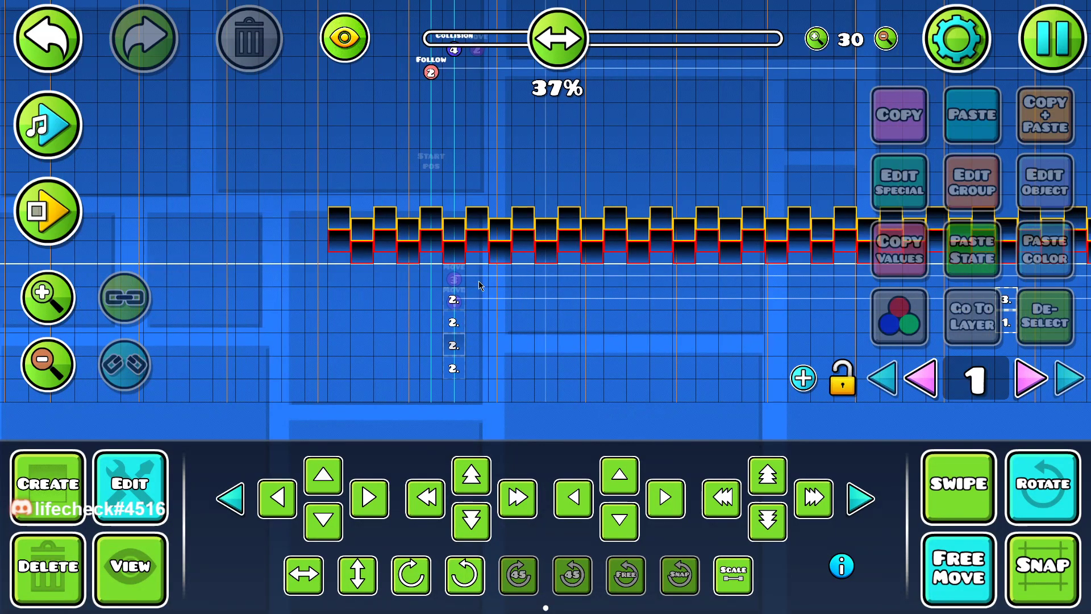
# Duplicate the Collision trigger one grid unit up
pyautogui.scroll(1, 481, 274)
pyautogui.scroll(3, 541, 317)
pyautogui.click(439, 183)
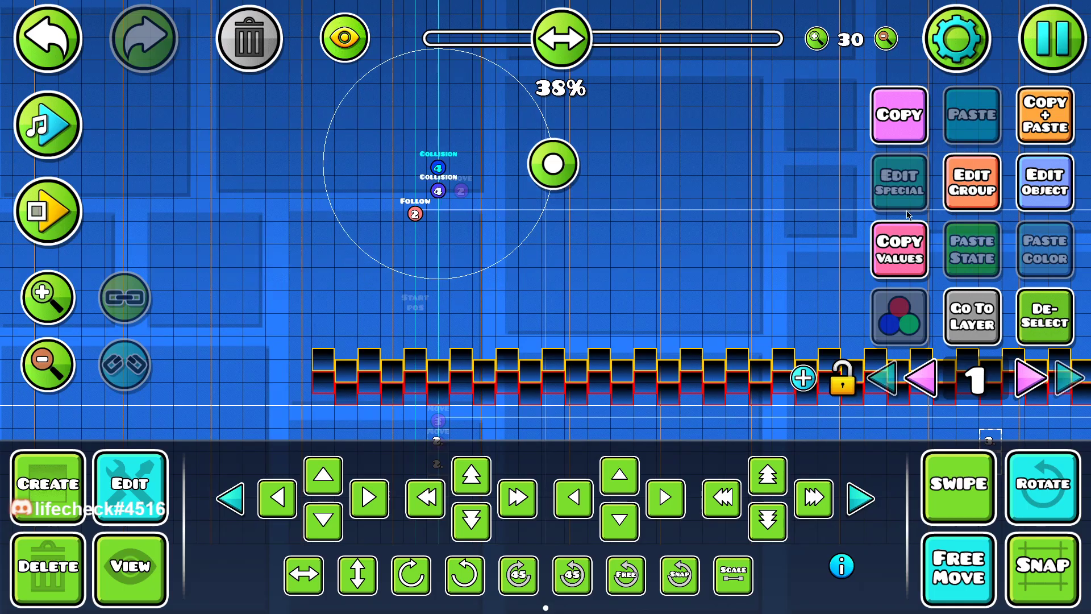
pyautogui.click(1023, 191)
pyautogui.click(523, 490)
pyautogui.press('Left')
# Duplicate the group 2 Move trigger one grid unit up and set the copy's Target Group ID to 5
pyautogui.click(461, 189)
pyautogui.hotkey('ctrl', 'd')
pyautogui.press('w')
pyautogui.click(1023, 190)
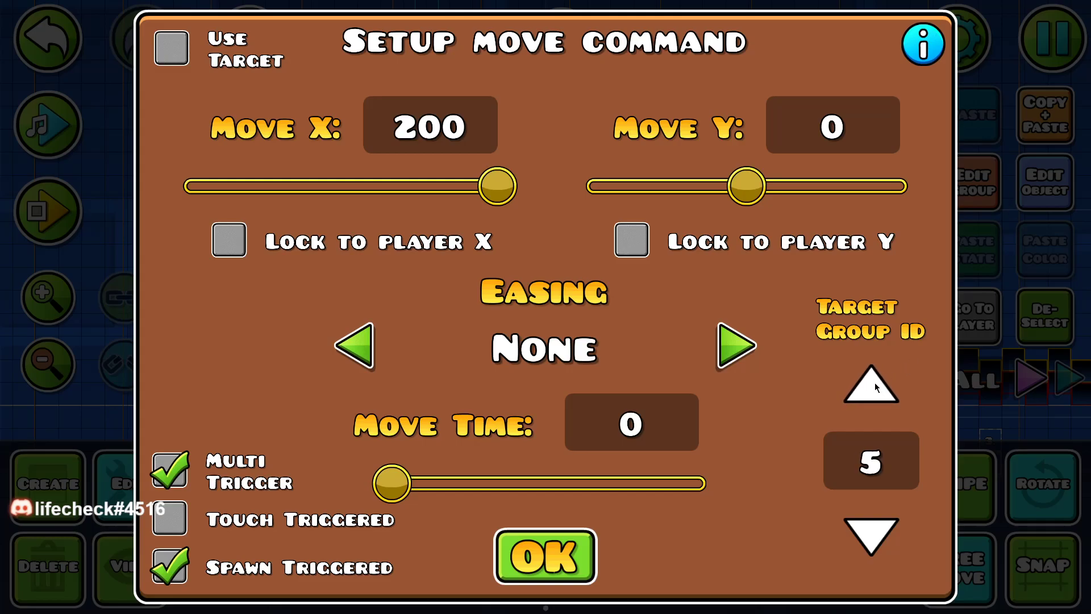
pyautogui.click(545, 556)
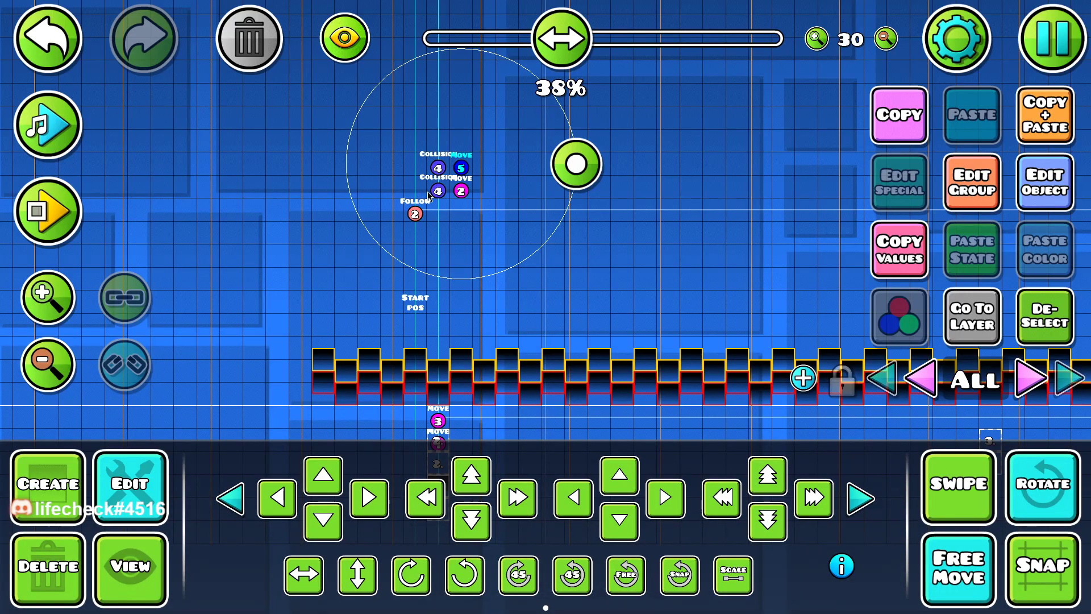
# Duplicate the Follow trigger beside the new Collision trigger, with Target Group ID 5 and X Mod -1
pyautogui.click(414, 214)
pyautogui.click(1045, 182)
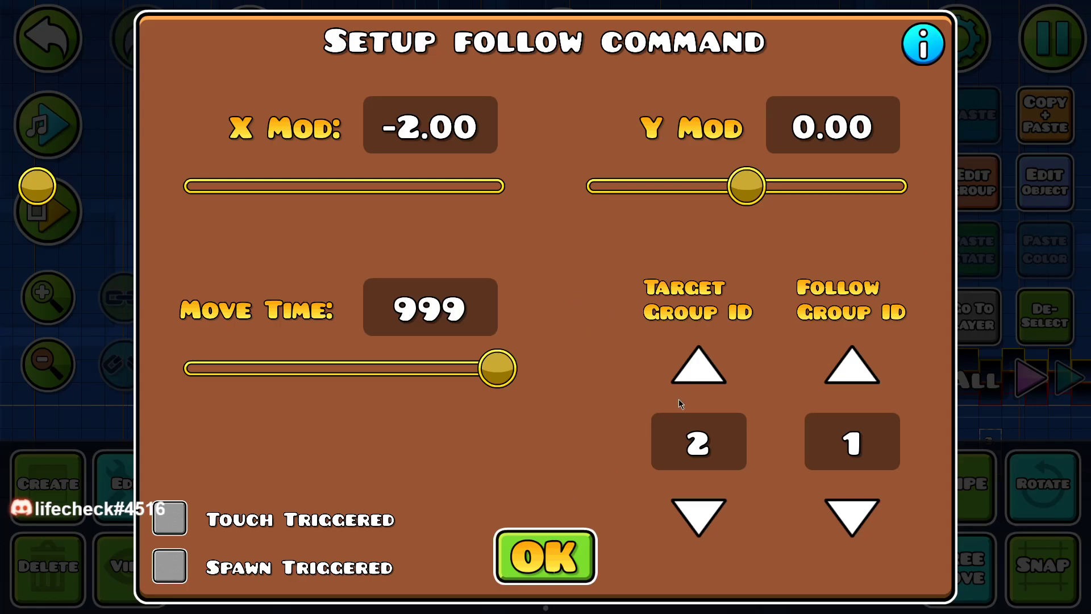
pyautogui.click(446, 136)
pyautogui.write('-1')
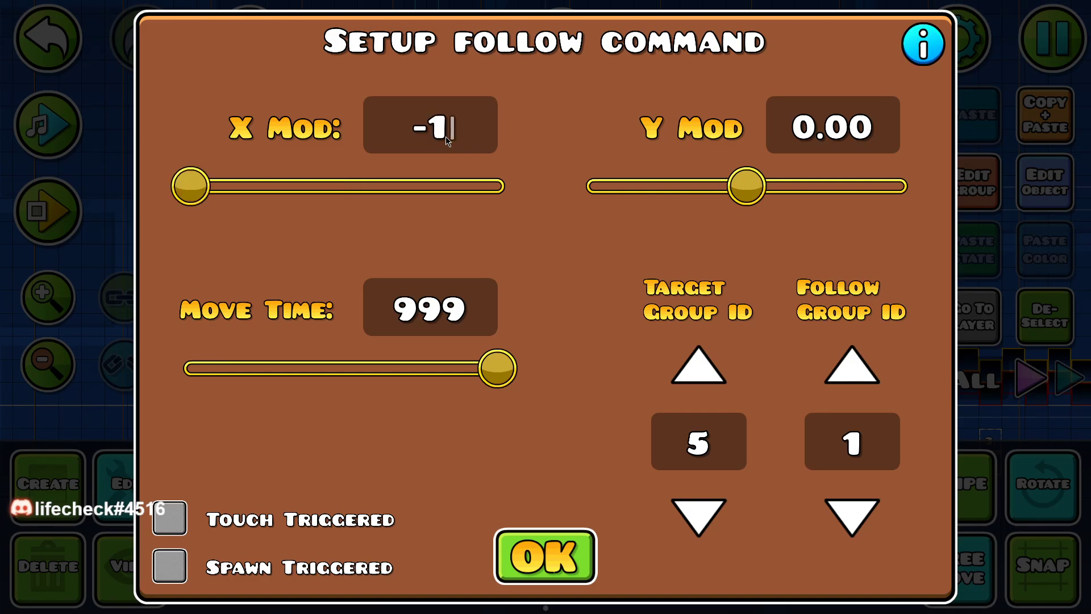
pyautogui.click(560, 573)
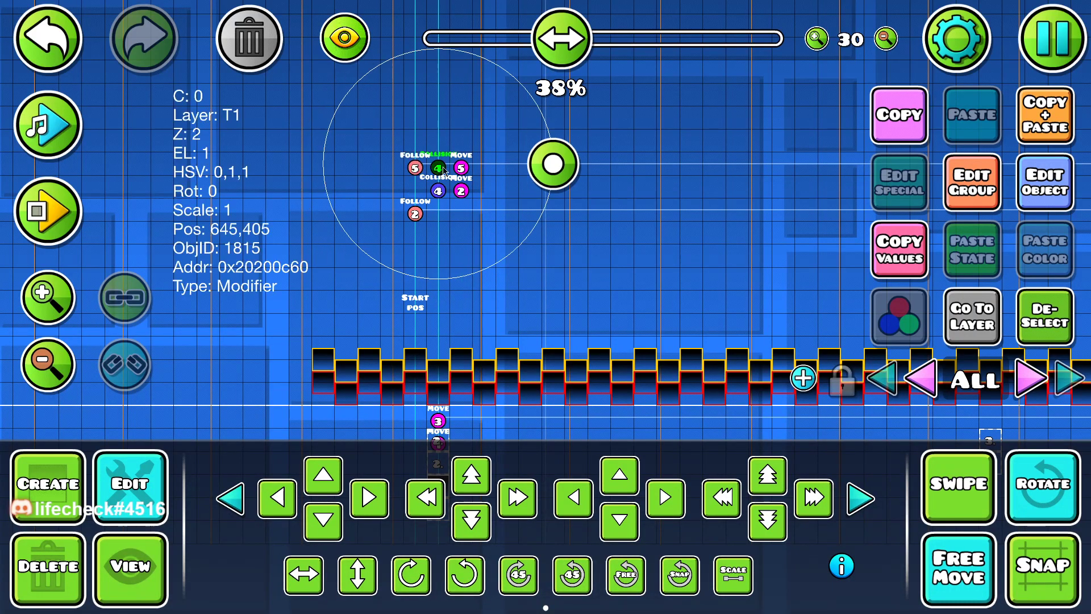
# Replace the group ID on the duplicated Move trigger with group 6
pyautogui.click(966, 187)
pyautogui.click(322, 307)
pyautogui.click(640, 224)
pyautogui.click(784, 224)
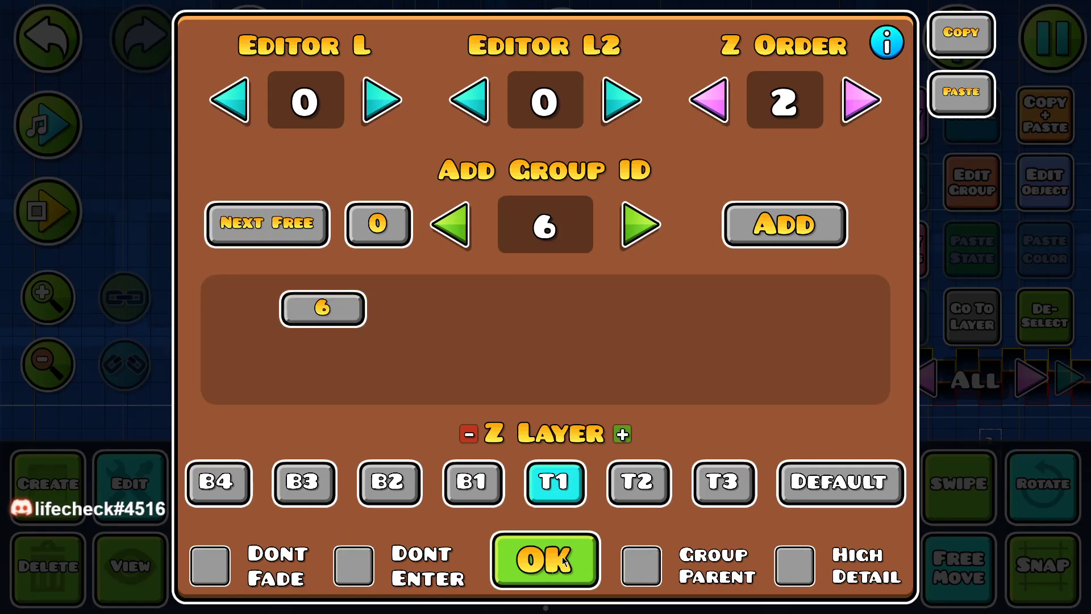
pyautogui.click(545, 560)
# Set the duplicated Collision trigger to BlockA ID 3 and Target ID 6
pyautogui.click(437, 167)
pyautogui.click(1044, 183)
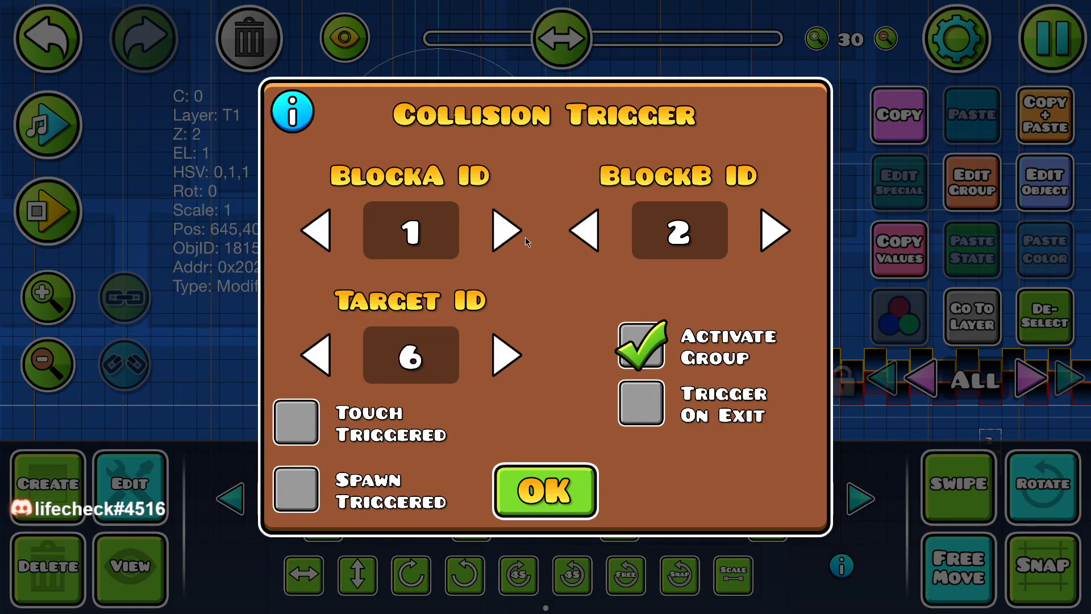
pyautogui.click(506, 230)
pyautogui.click(506, 230)
pyautogui.click(573, 483)
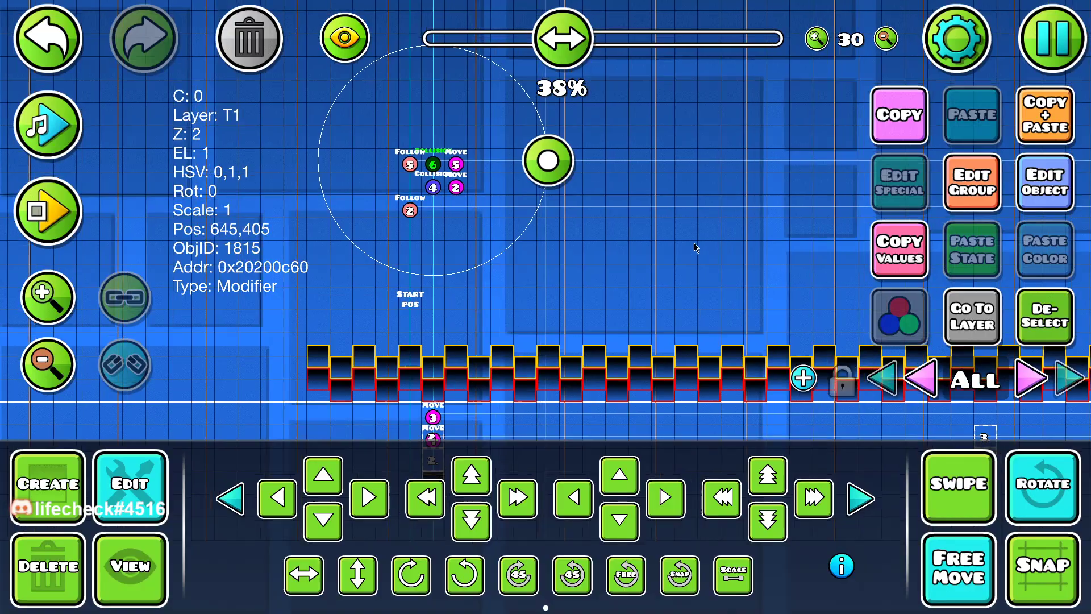
# Playtest the level in the editor and in full play to check how the yellow and red rows move and loop
pyautogui.click(36, 221)
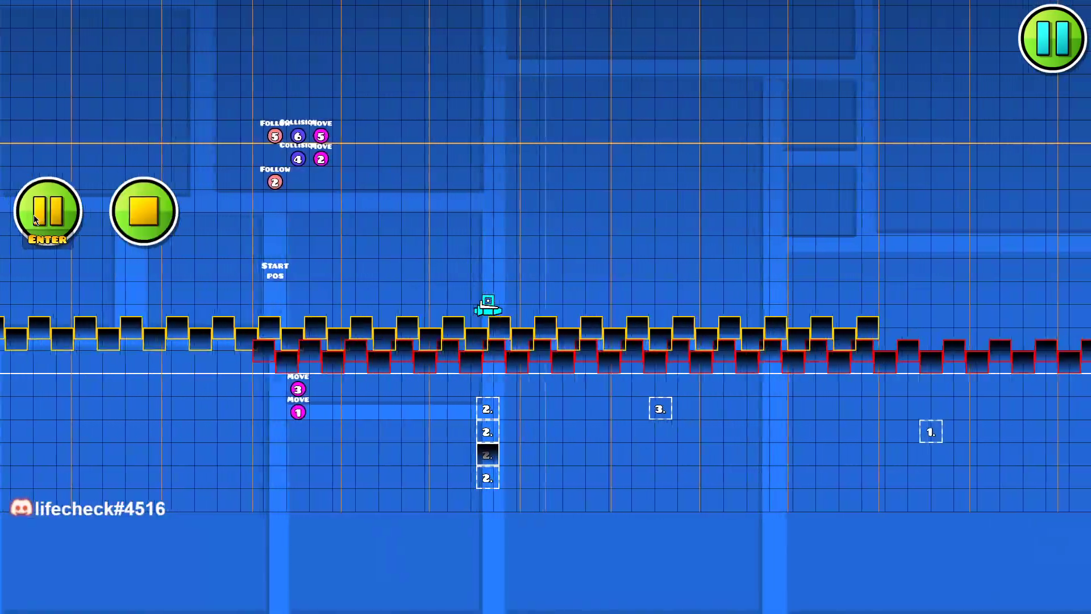
pyautogui.press('Escape')
pyautogui.click(560, 249)
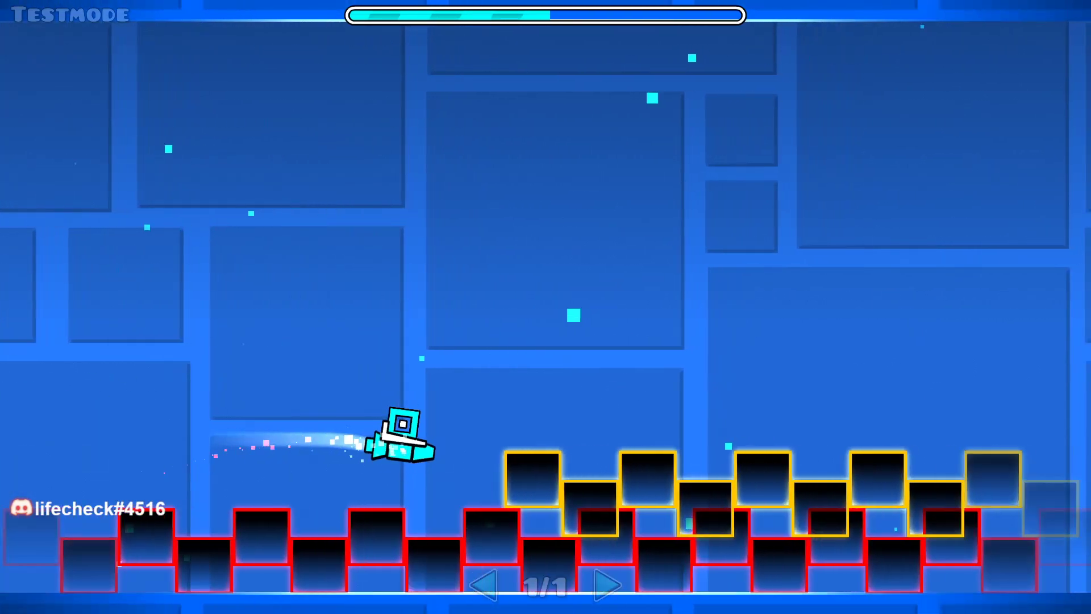
pyautogui.press('Escape')
pyautogui.click(209, 375)
pyautogui.click(36, 217)
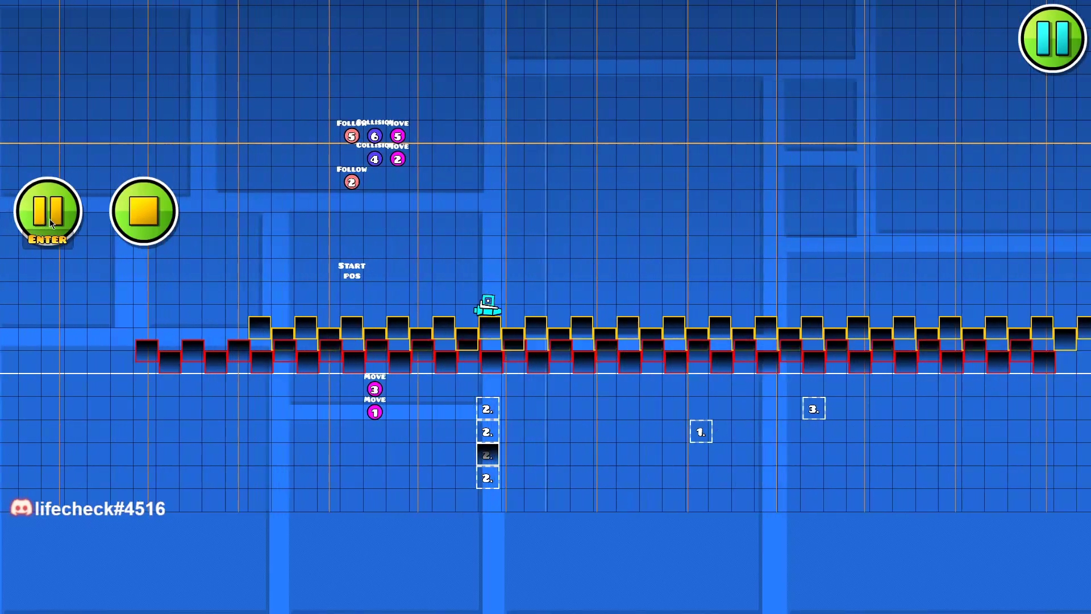
pyautogui.click(142, 219)
# Examine the block rows' group IDs and the settings of the group 3 Move trigger below the rows
pyautogui.click(294, 136)
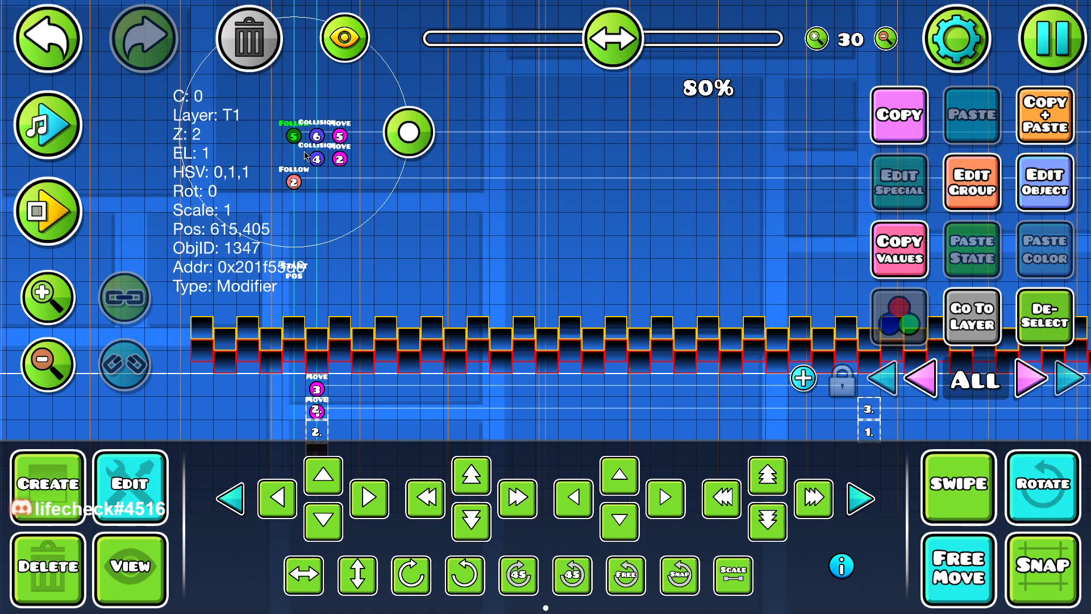
pyautogui.click(385, 328)
pyautogui.click(972, 181)
pyautogui.click(559, 550)
pyautogui.moveTo(320, 197); pyautogui.dragTo(418, 146)
pyautogui.click(415, 288)
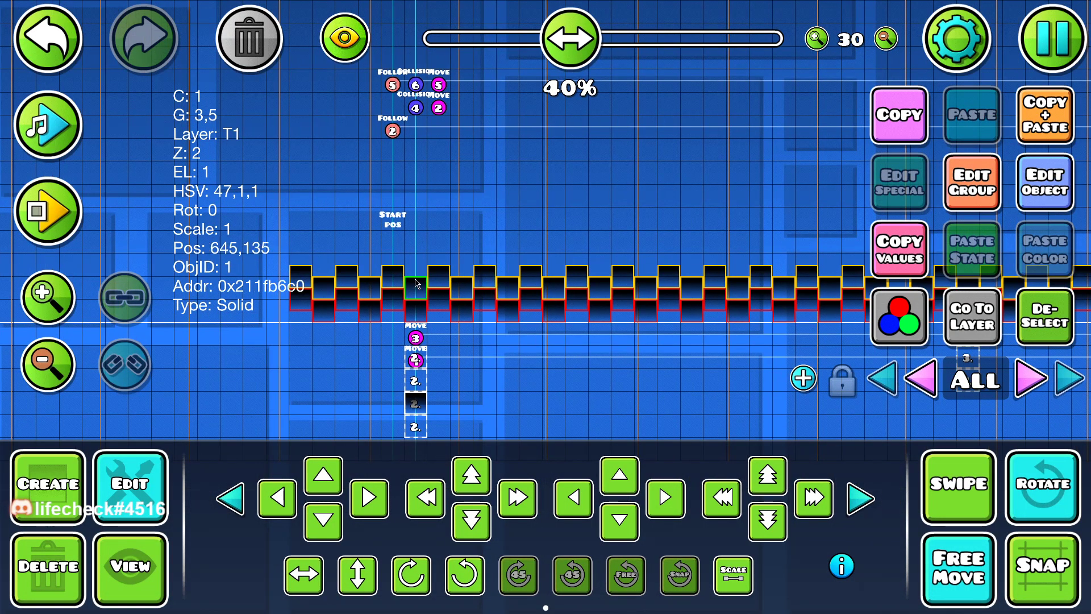
pyautogui.click(415, 337)
pyautogui.click(1045, 183)
pyautogui.click(547, 543)
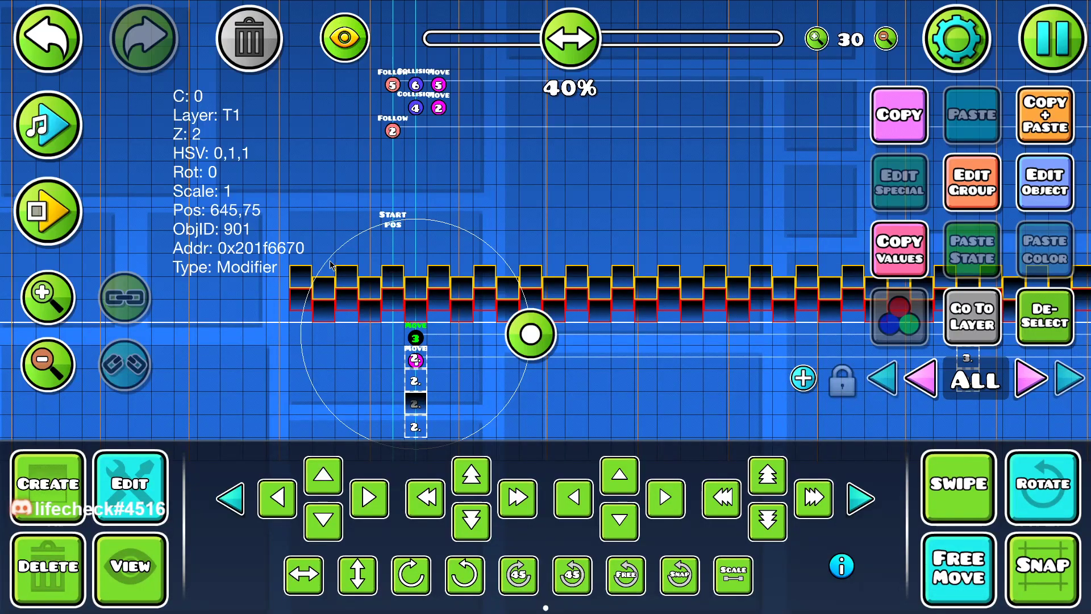
# Select all blocks of the yellow and red rows and remove group 3 from them
pyautogui.click(304, 273)
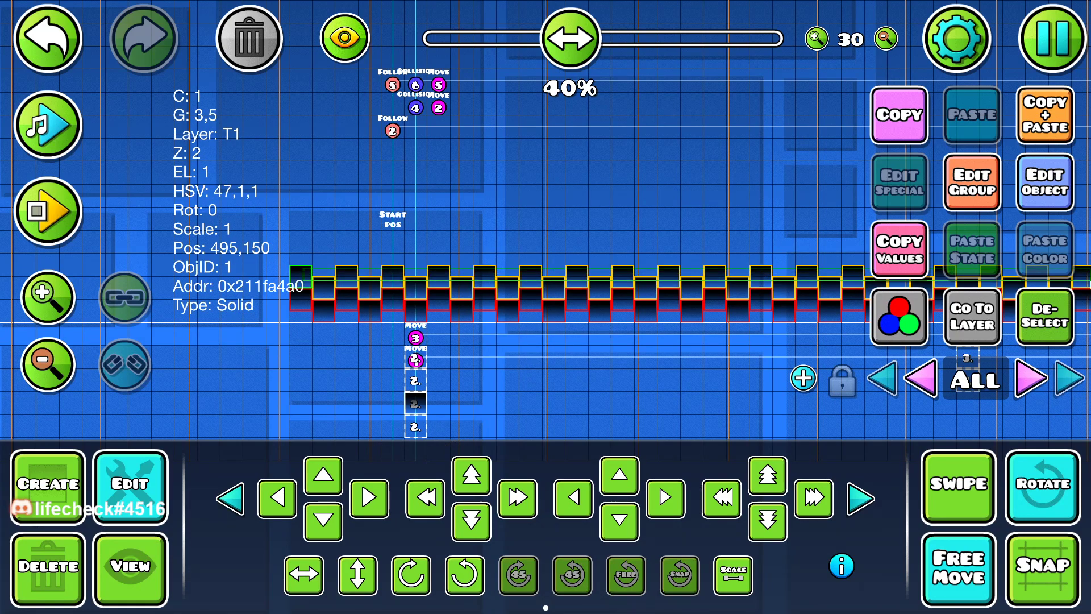
pyautogui.moveTo(1089, 280); pyautogui.dragTo(1089, 308)
pyautogui.moveTo(1076, 284); pyautogui.dragTo(754, 274)
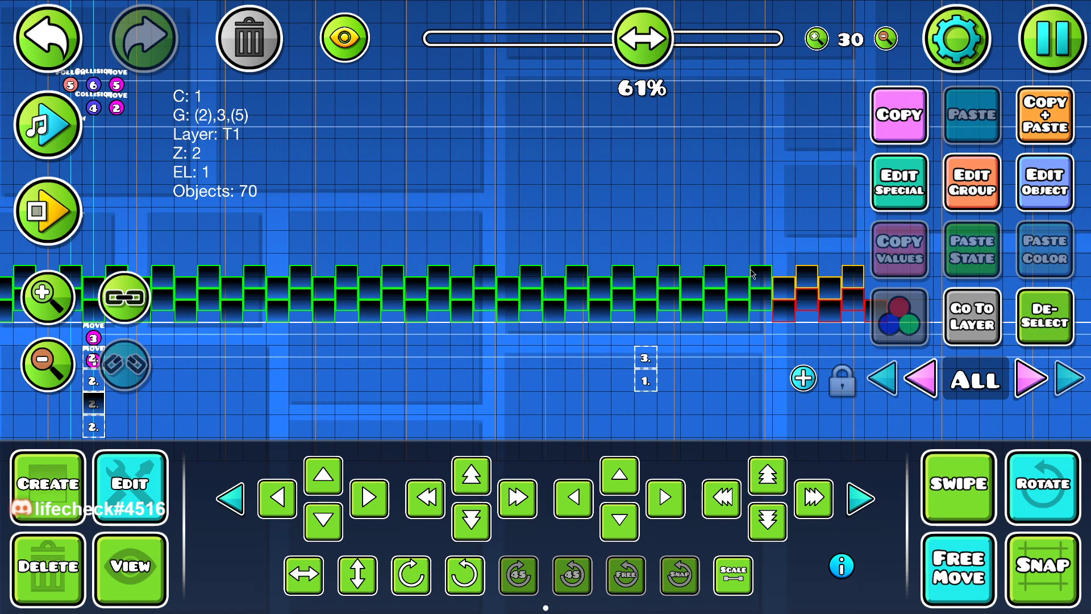
pyautogui.moveTo(870, 307); pyautogui.dragTo(878, 310)
pyautogui.click(972, 183)
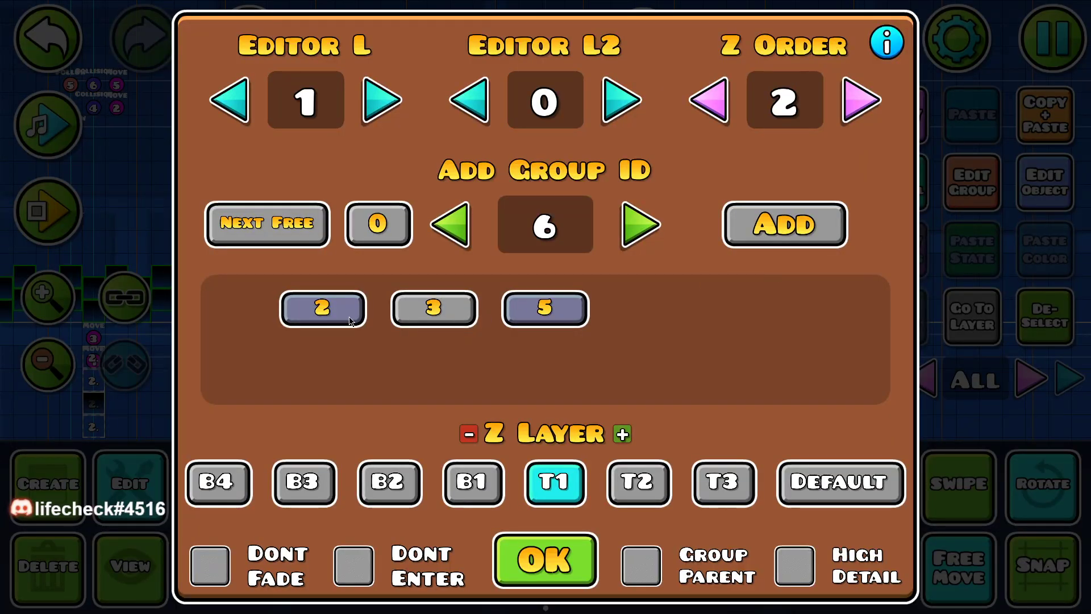
pyautogui.click(404, 317)
pyautogui.click(544, 560)
# Playtest the level again to check the parallax loop of both rows without group 3
pyautogui.click(48, 211)
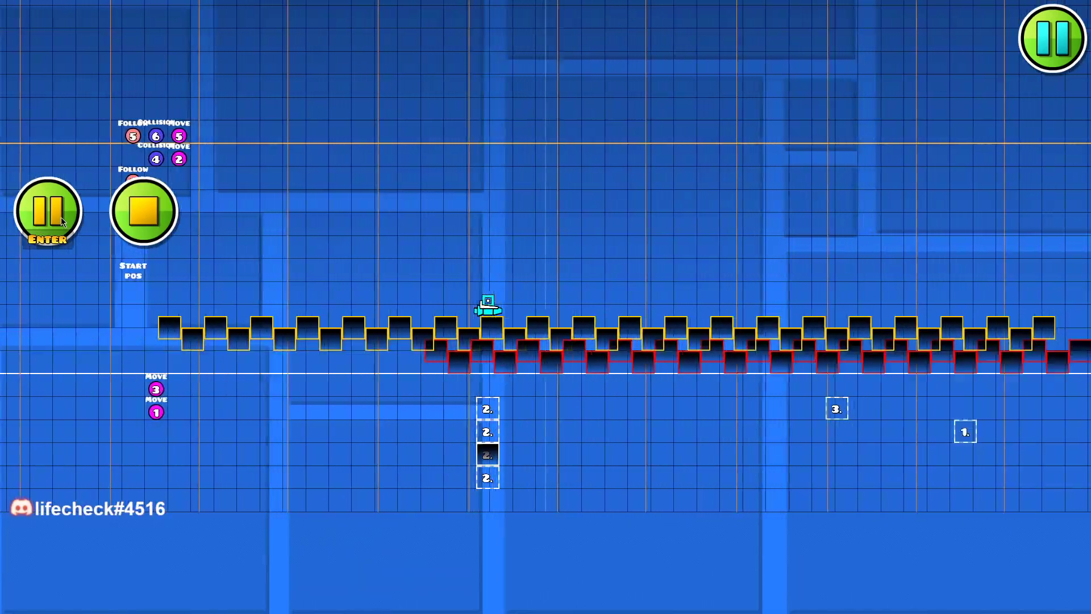
pyautogui.press('Escape')
pyautogui.click(580, 208)
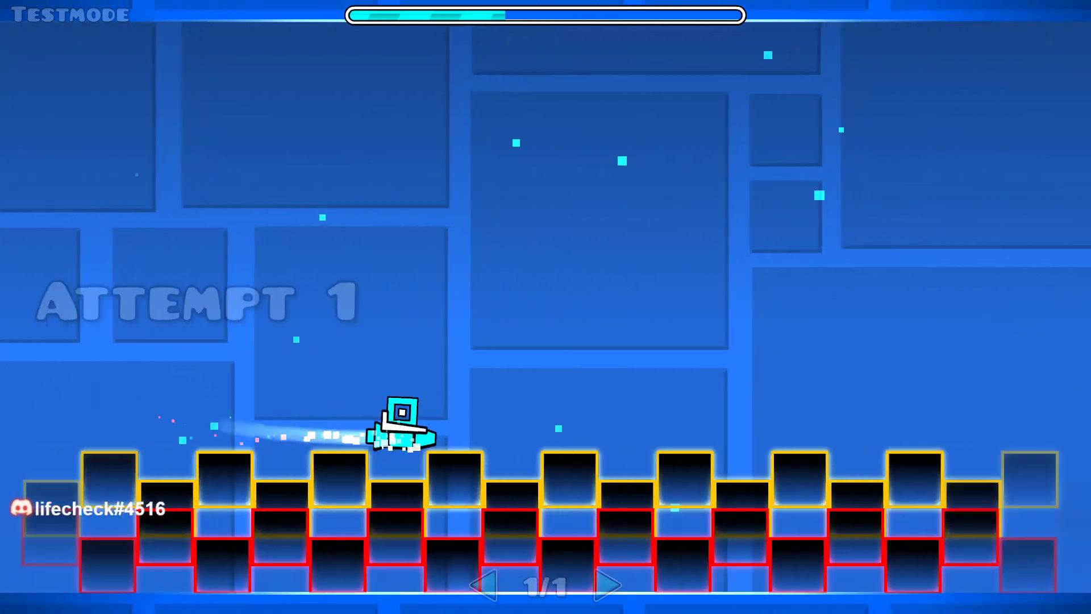
pyautogui.press('space')
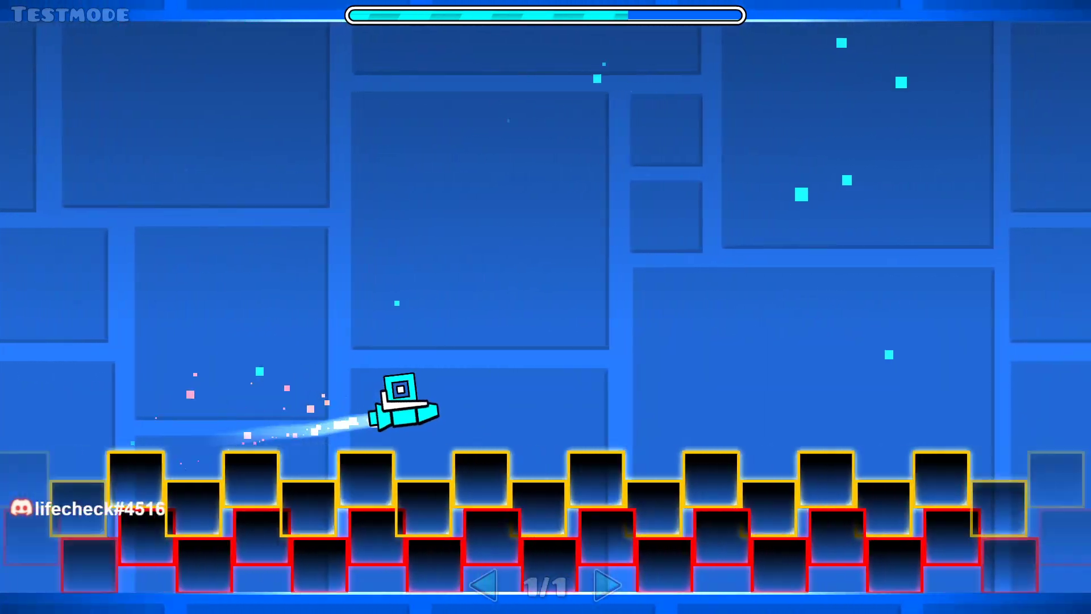